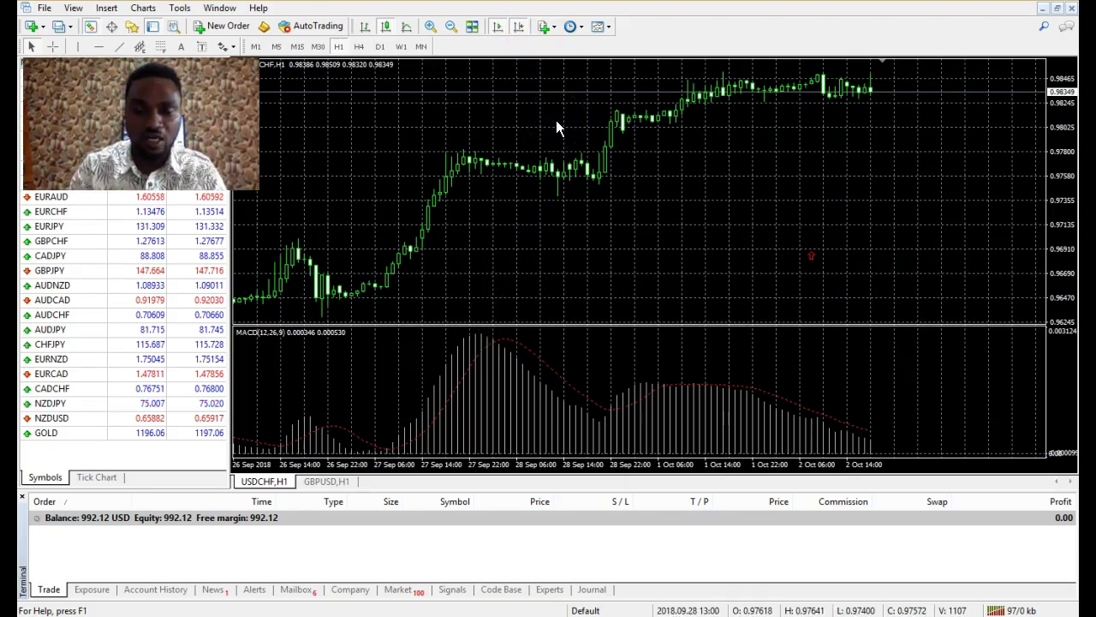
- Place a new 0.10-lot USDCHF buy order with instant execution and close the order confirmation
{"action": "left_click", "coordinate": [557, 174]}
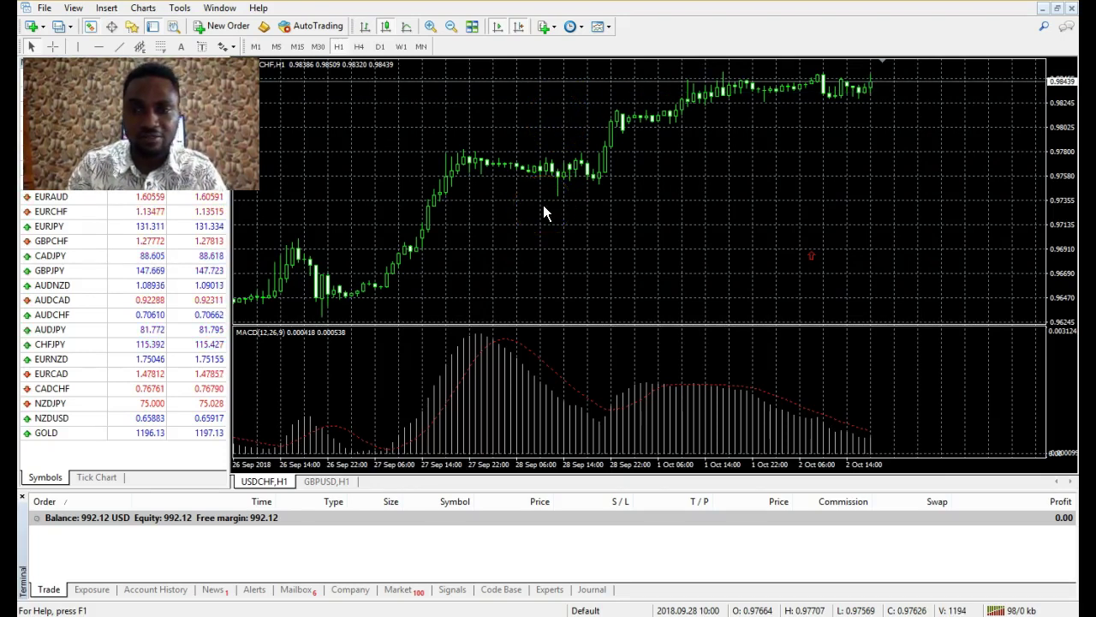
{"action": "left_click", "coordinate": [584, 227]}
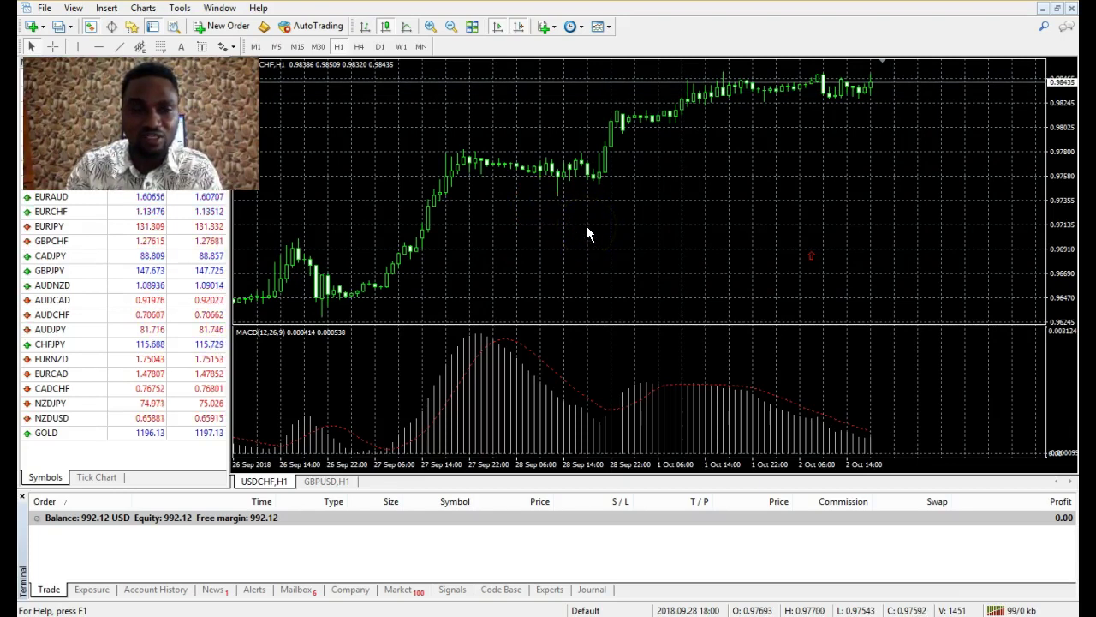
{"action": "right_click", "coordinate": [580, 228]}
{"action": "left_click", "coordinate": [632, 257]}
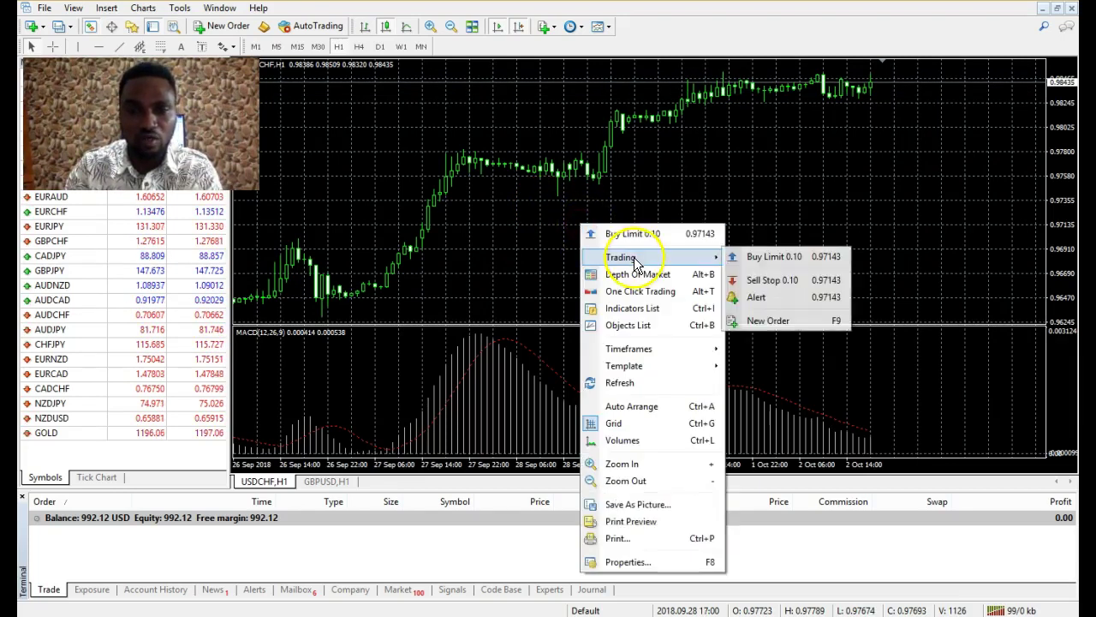
{"action": "left_click", "coordinate": [771, 319]}
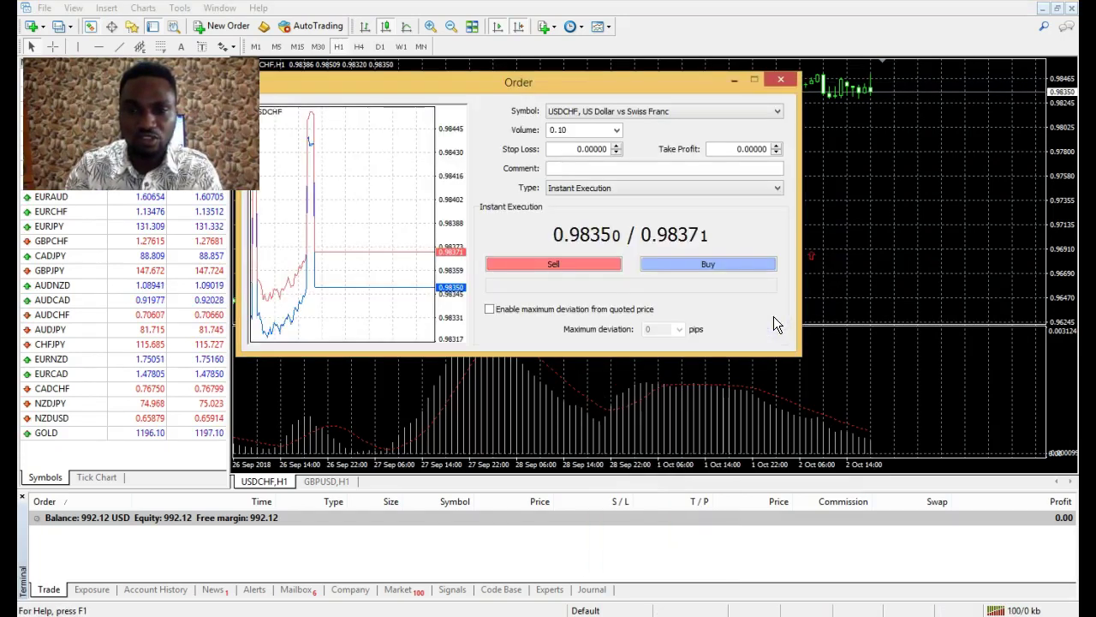
{"action": "left_click", "coordinate": [685, 266]}
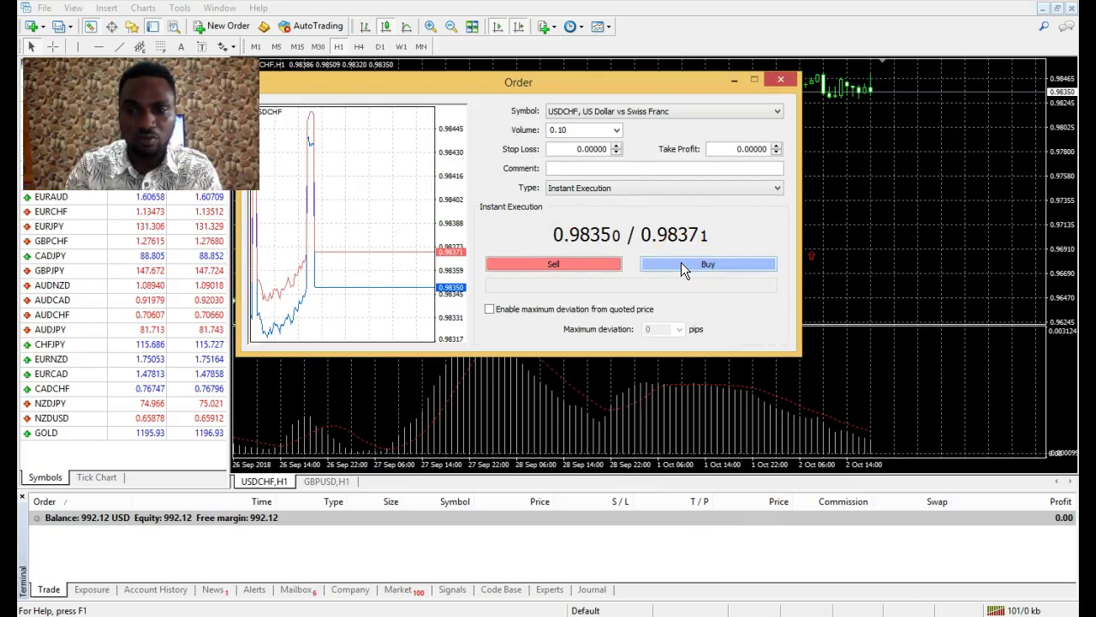
{"action": "left_click", "coordinate": [681, 265]}
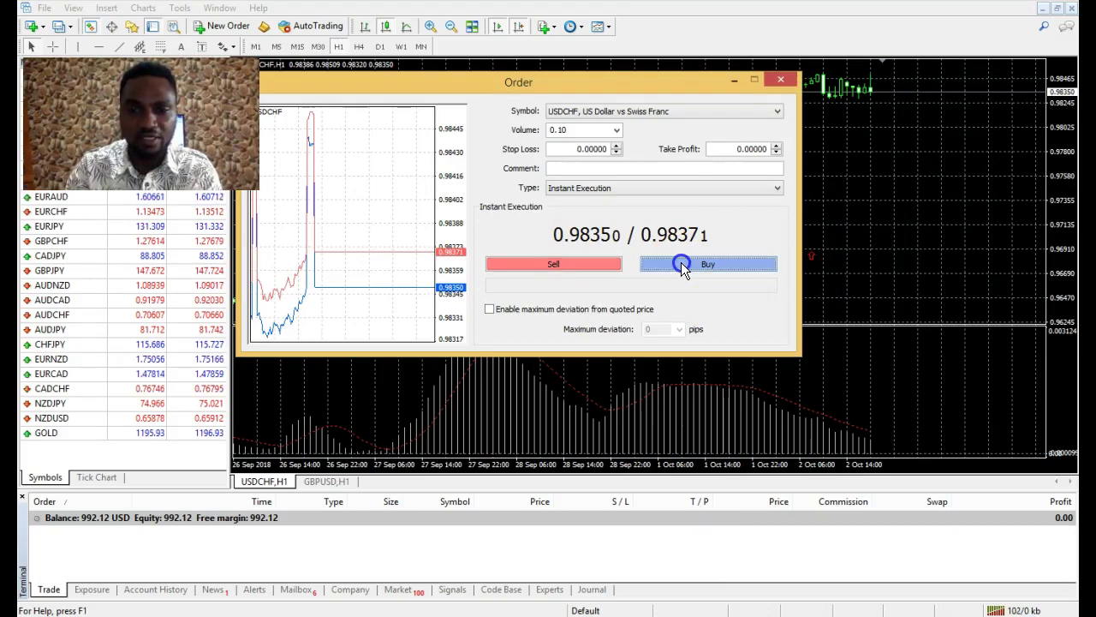
{"action": "left_click", "coordinate": [553, 299]}
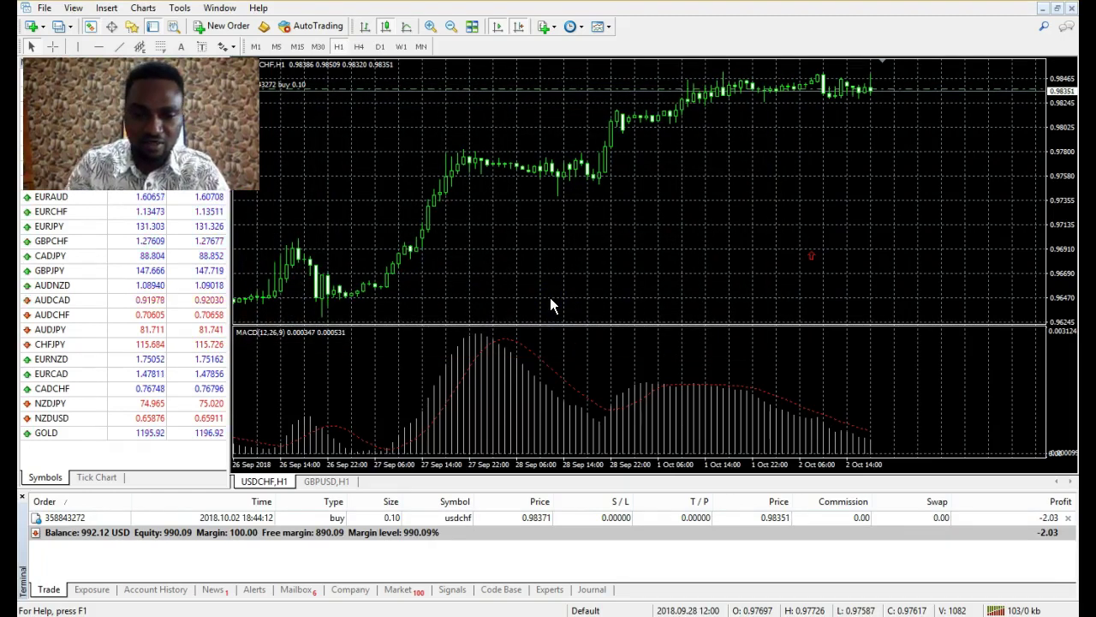
- Draw a horizontal line across the USDCHF H1 chart at about 0.97365, below the current price
{"action": "left_click", "coordinate": [508, 490]}
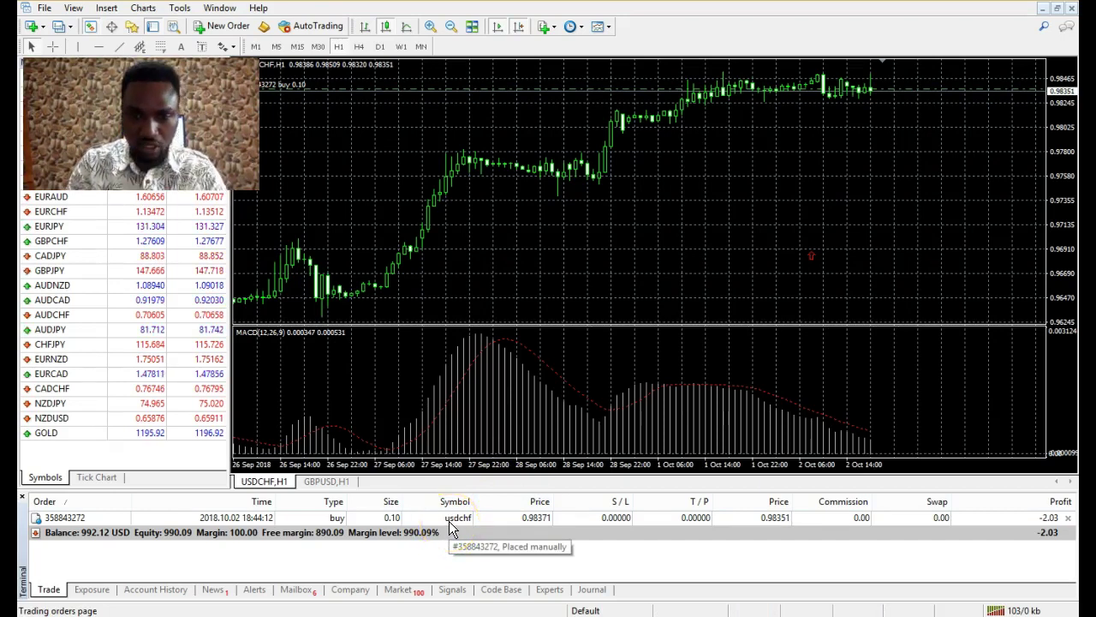
{"action": "left_click_drag", "start_coordinate": [480, 519], "coordinate": [530, 520]}
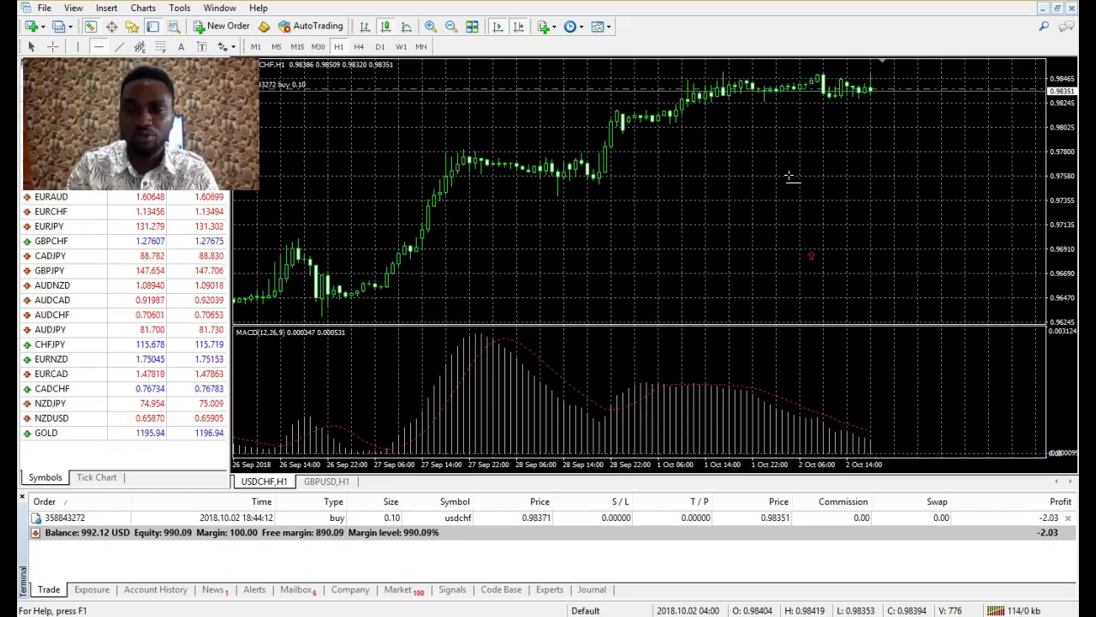
{"action": "left_click", "coordinate": [576, 200]}
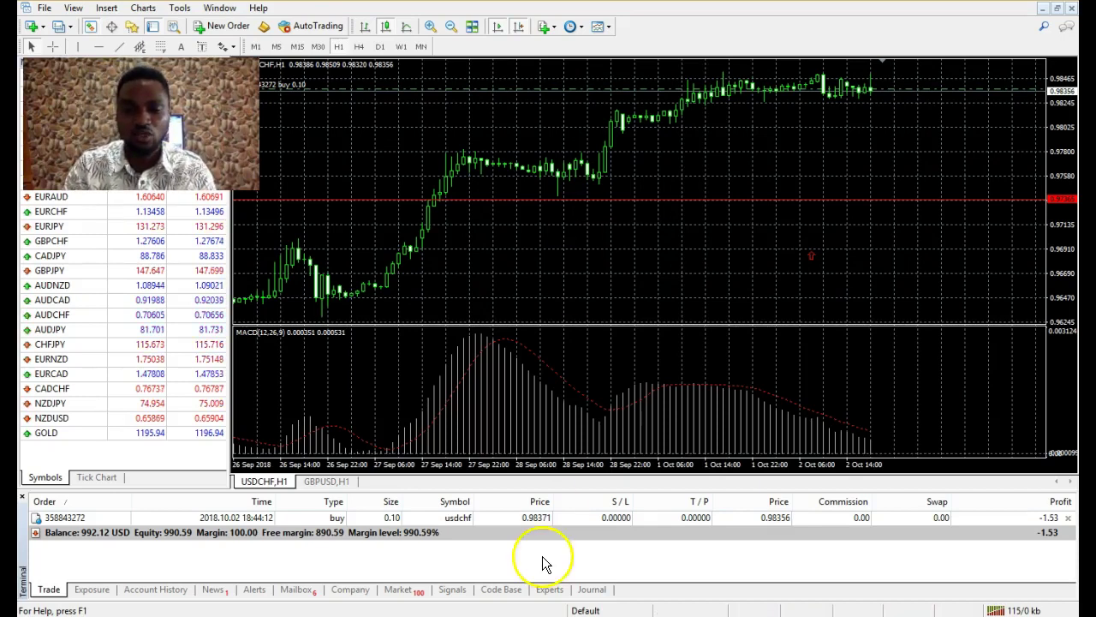
- Open the USDCHF buy order for modification and set its stop loss to 0.97365
{"action": "left_click", "coordinate": [541, 518]}
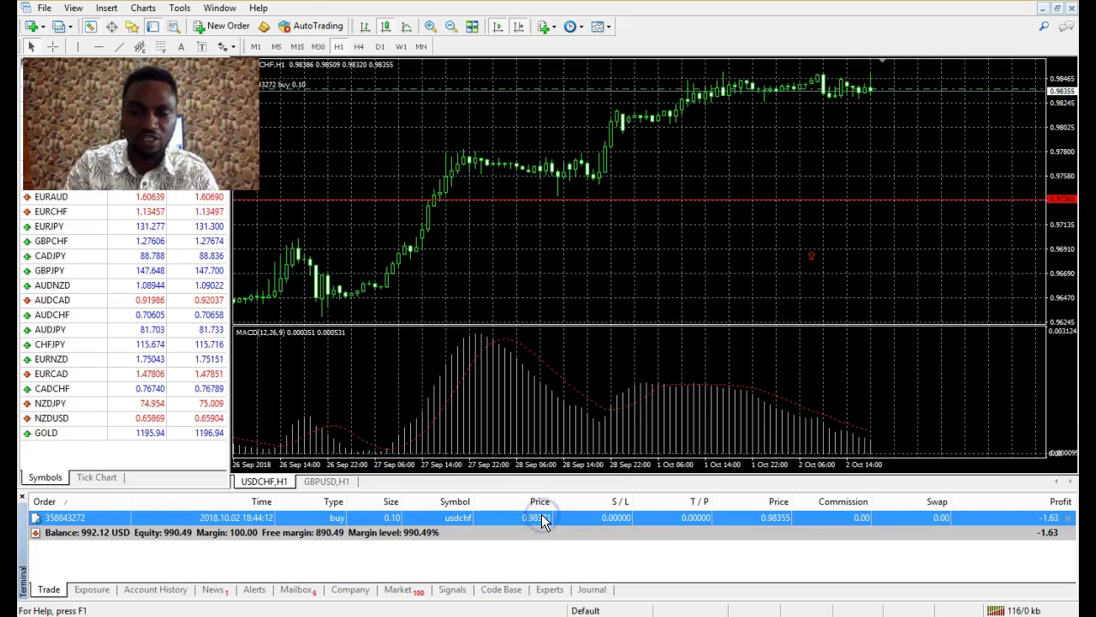
{"action": "right_click", "coordinate": [541, 517]}
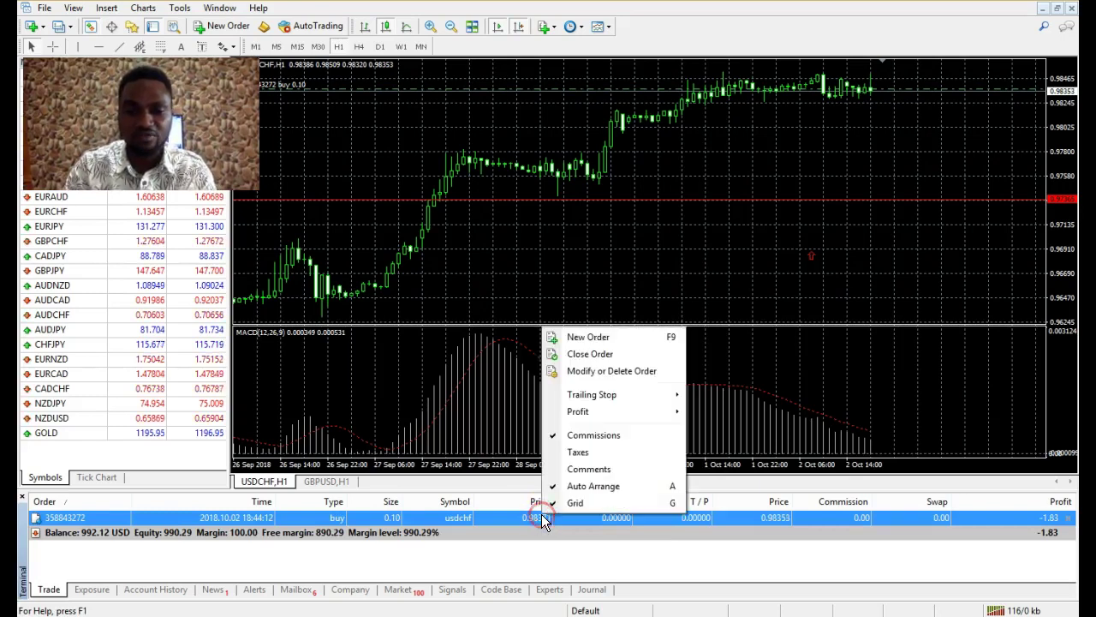
{"action": "left_click", "coordinate": [618, 372]}
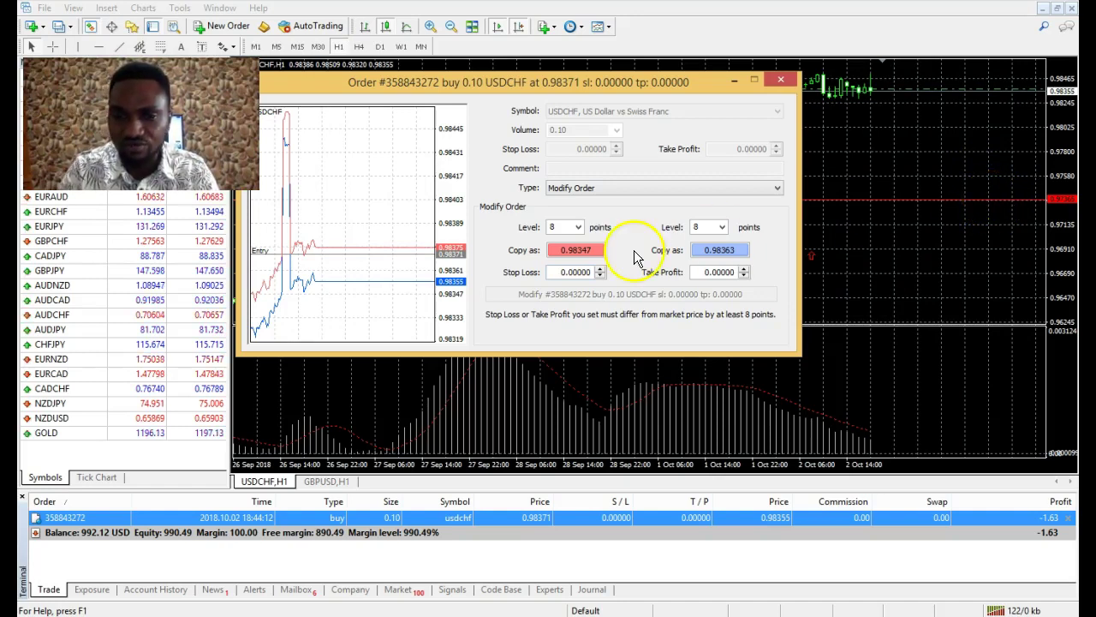
{"action": "left_click", "coordinate": [589, 272]}
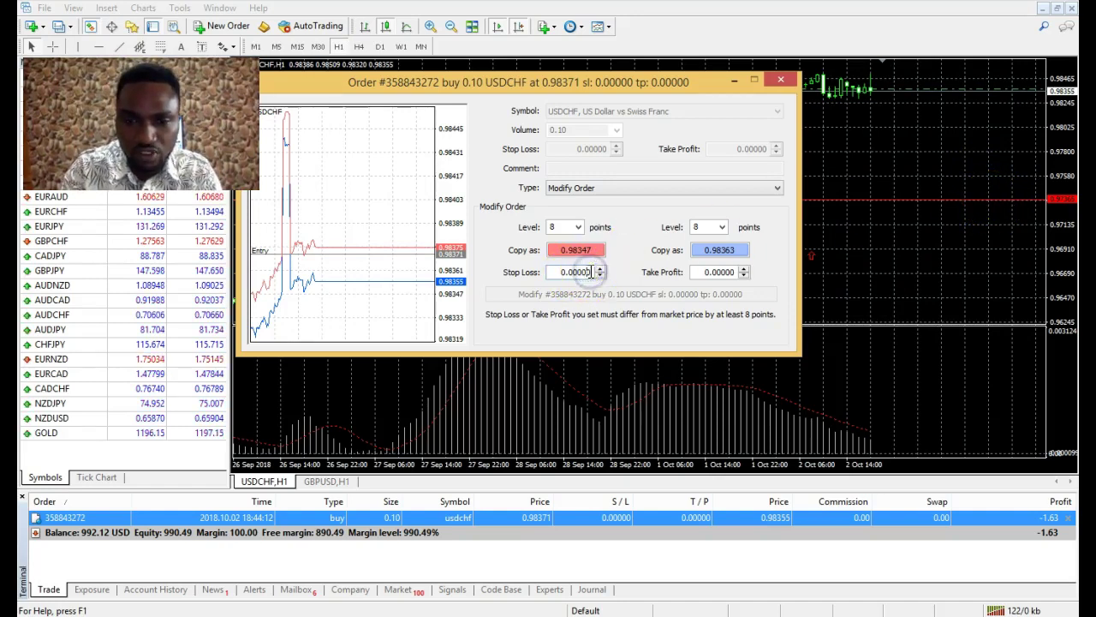
{"action": "type", "text": "97"}
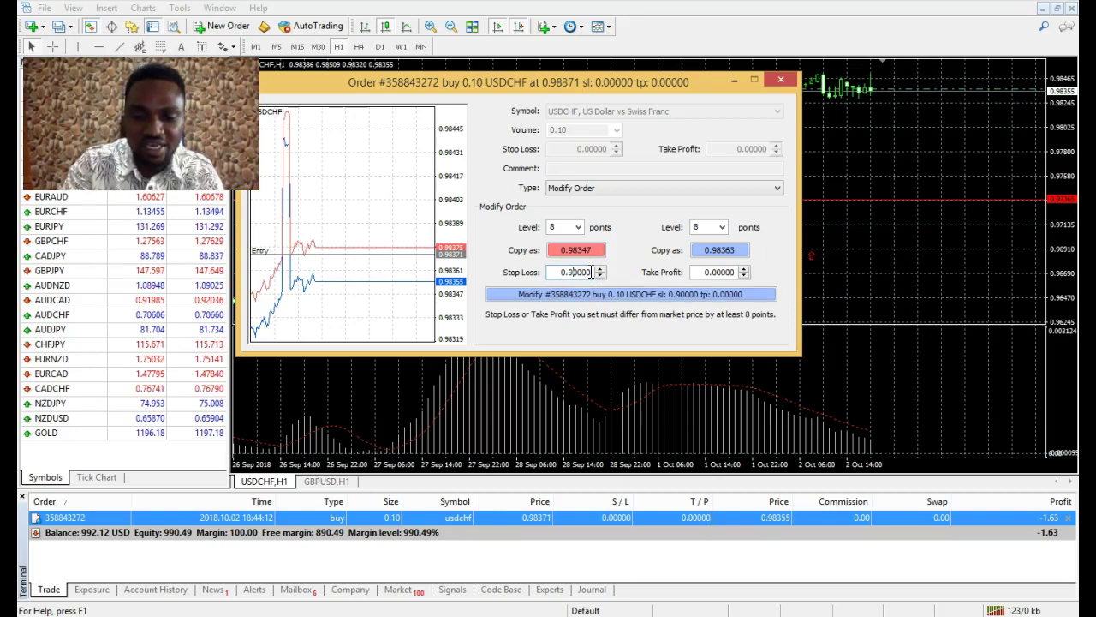
{"action": "type", "text": "365"}
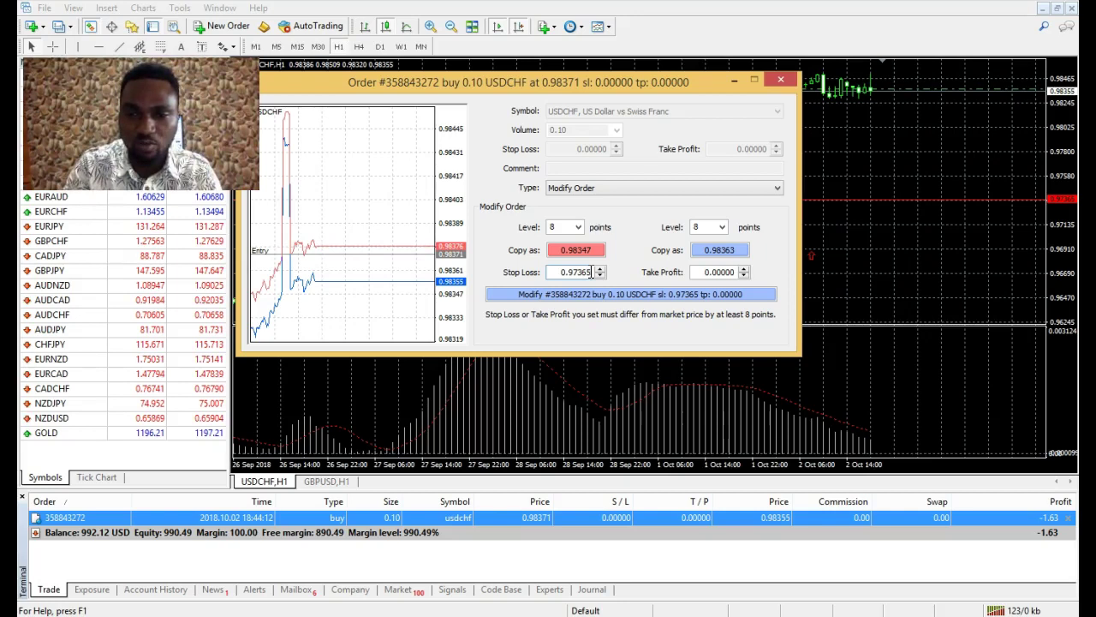
- Set the order's take profit to 0.99000
{"action": "left_click", "coordinate": [704, 272]}
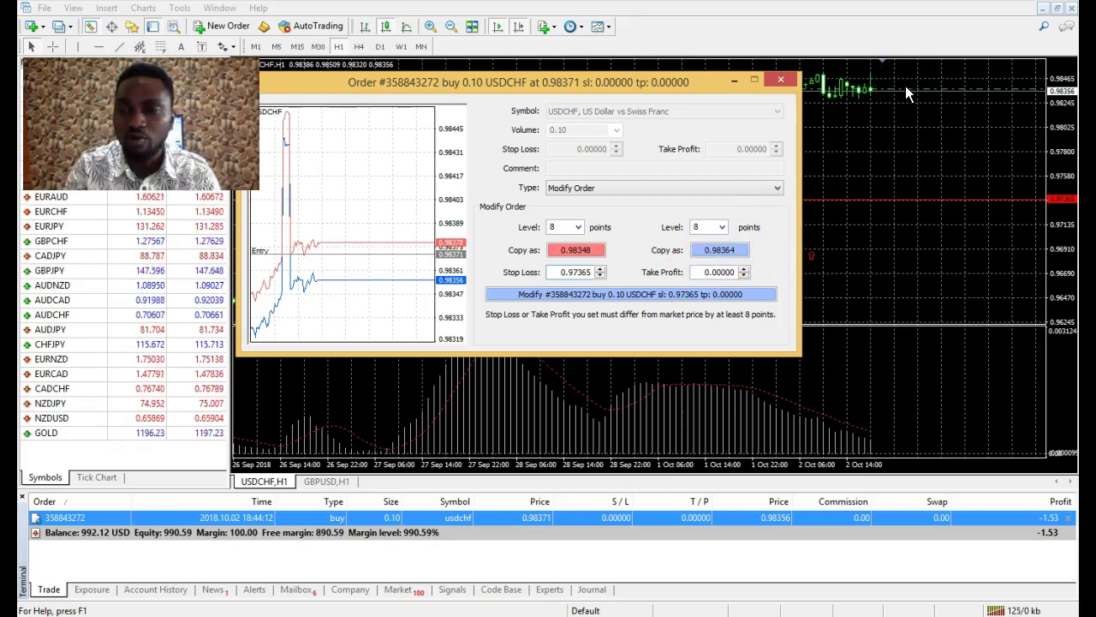
{"action": "left_click", "coordinate": [1020, 96]}
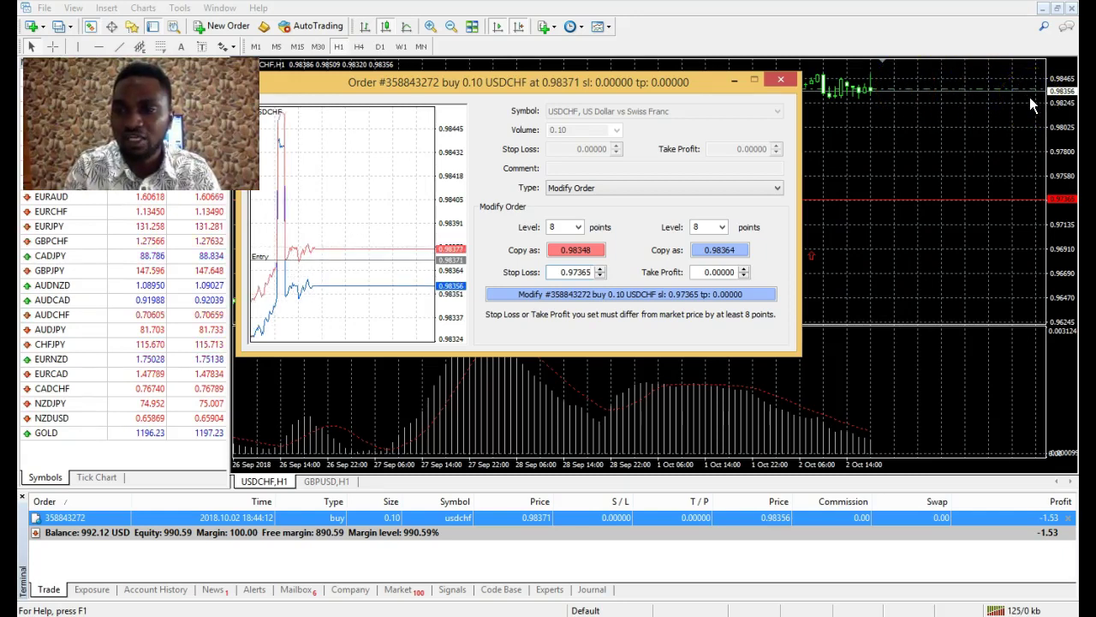
{"action": "left_click", "coordinate": [738, 271]}
{"action": "left_click", "coordinate": [739, 271]}
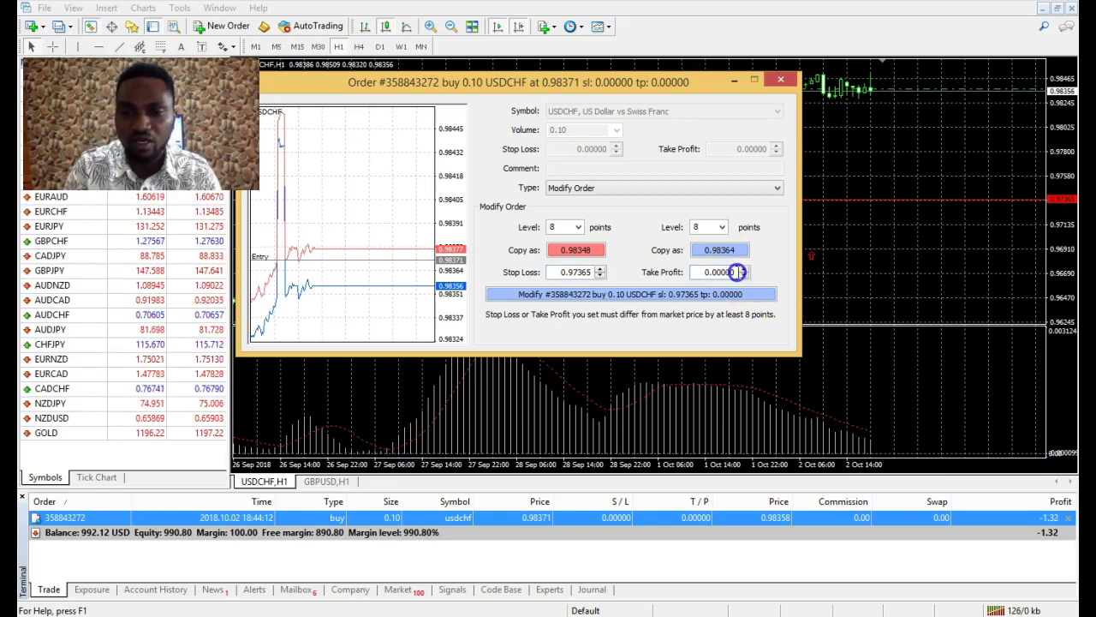
{"action": "left_click", "coordinate": [738, 271]}
{"action": "left_click", "coordinate": [738, 271]}
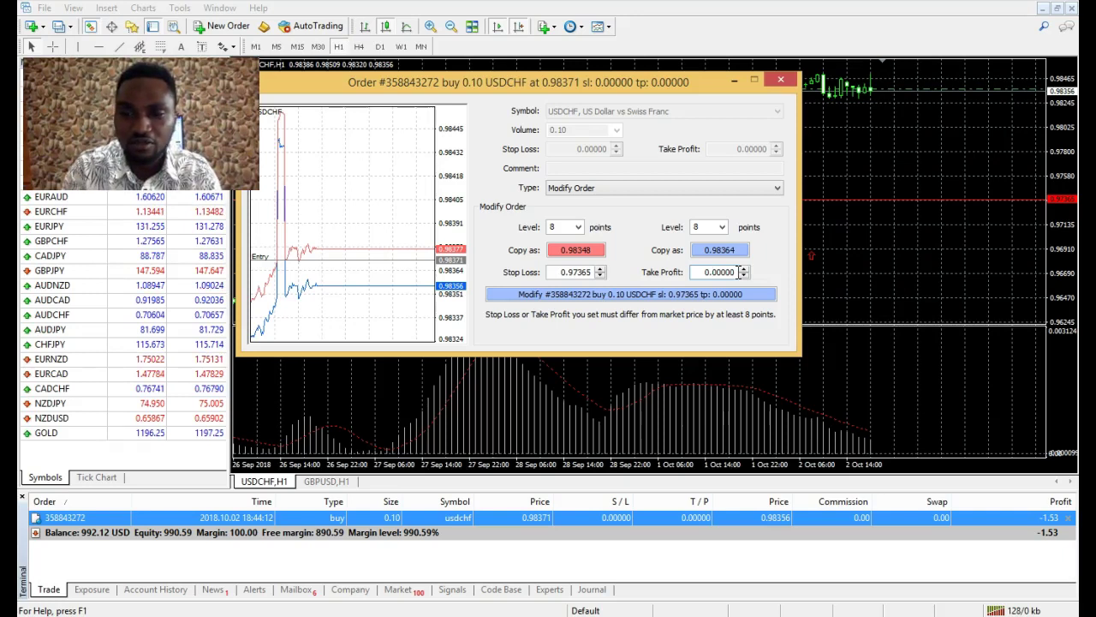
{"action": "type", "text": "99"}
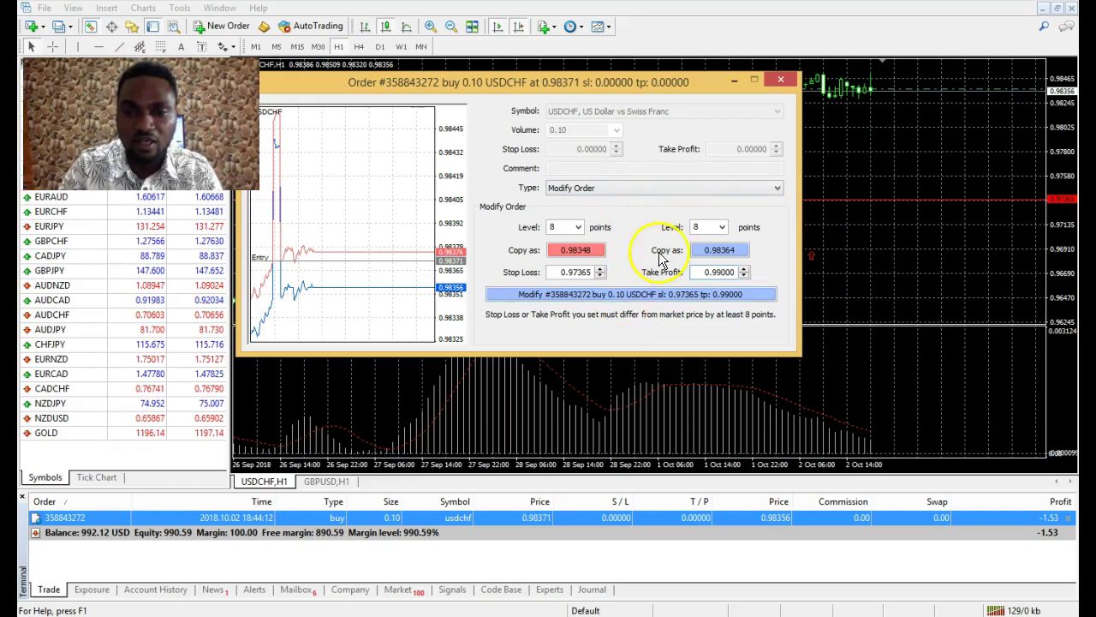
- Apply the modified stop loss and take profit to the buy order and dismiss the confirmation
{"action": "left_click", "coordinate": [714, 188]}
{"action": "left_click", "coordinate": [716, 188]}
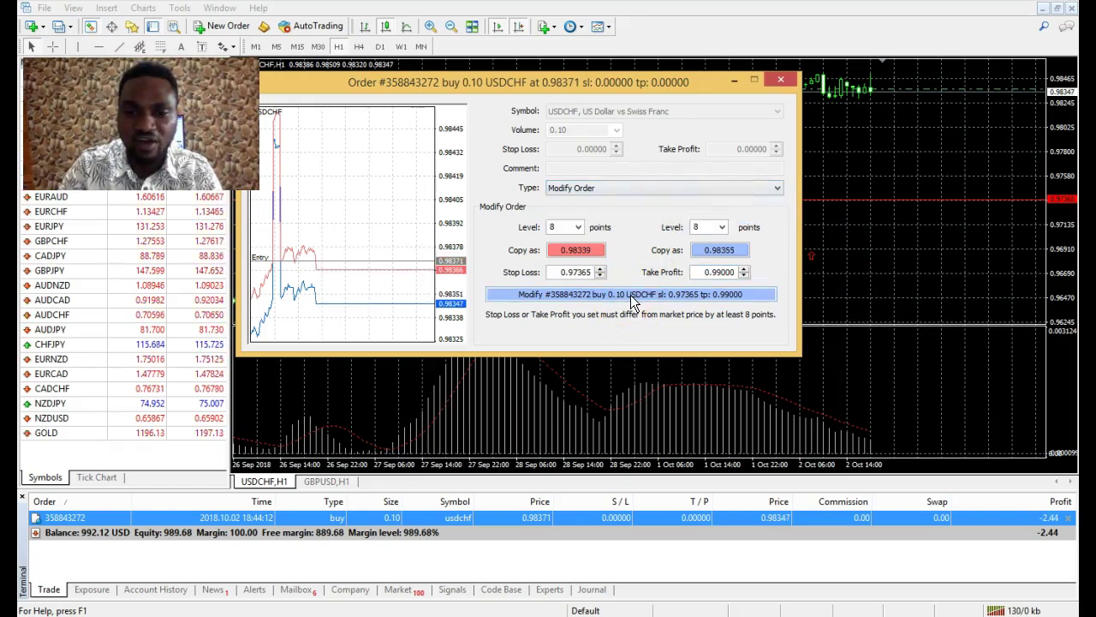
{"action": "left_click", "coordinate": [631, 296]}
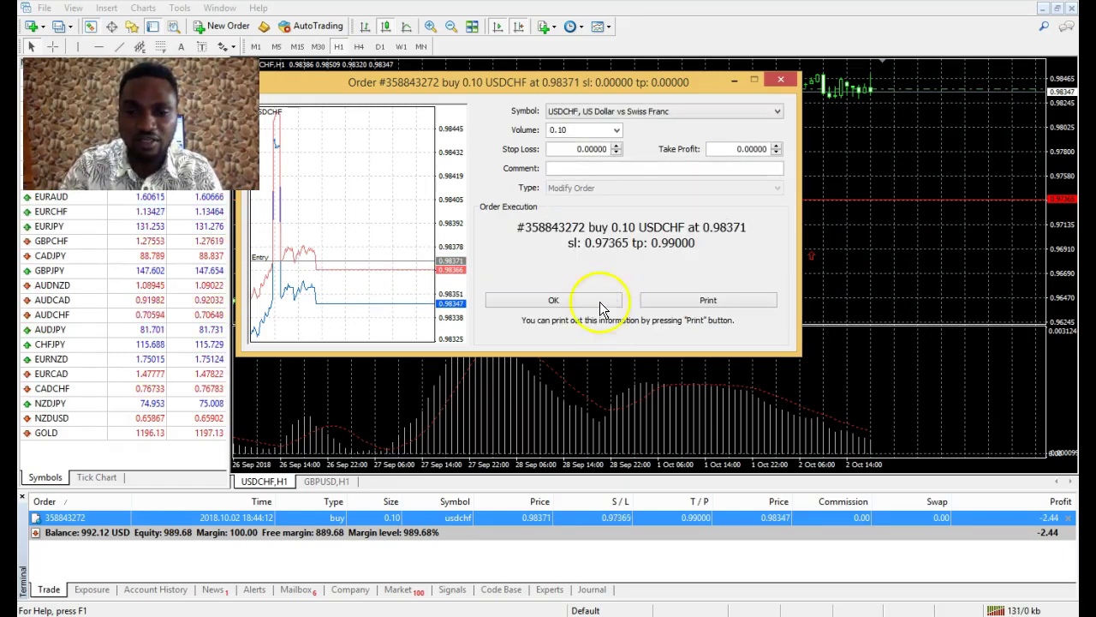
{"action": "left_click", "coordinate": [567, 302]}
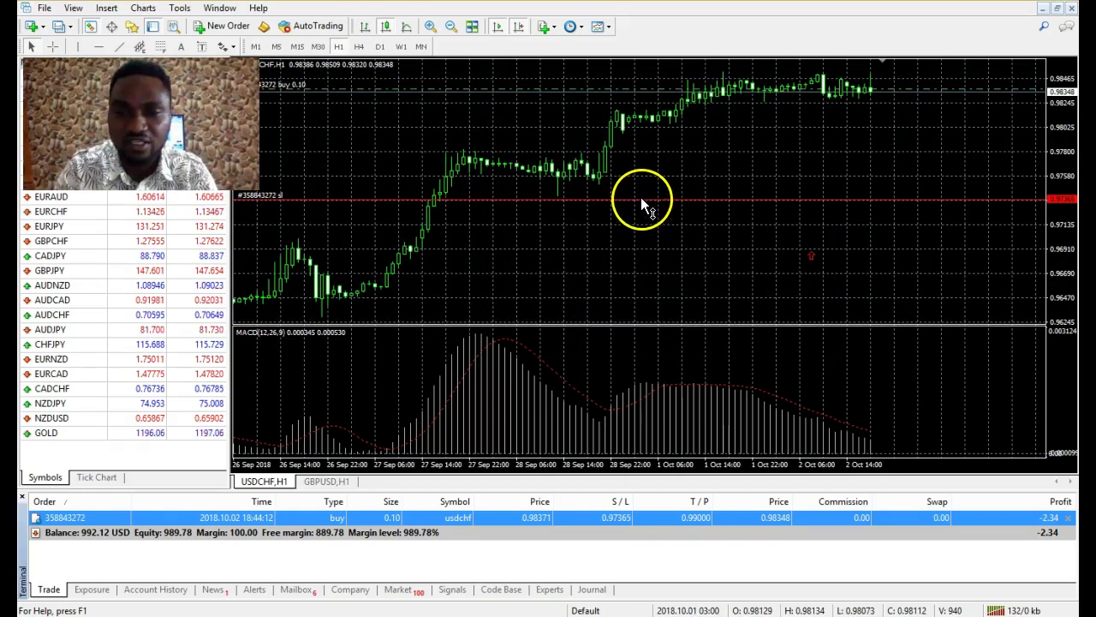
- Switch the USDCHF chart to the H4 timeframe and remove the horizontal line overlapping the stop loss level
{"action": "double_click", "coordinate": [640, 198]}
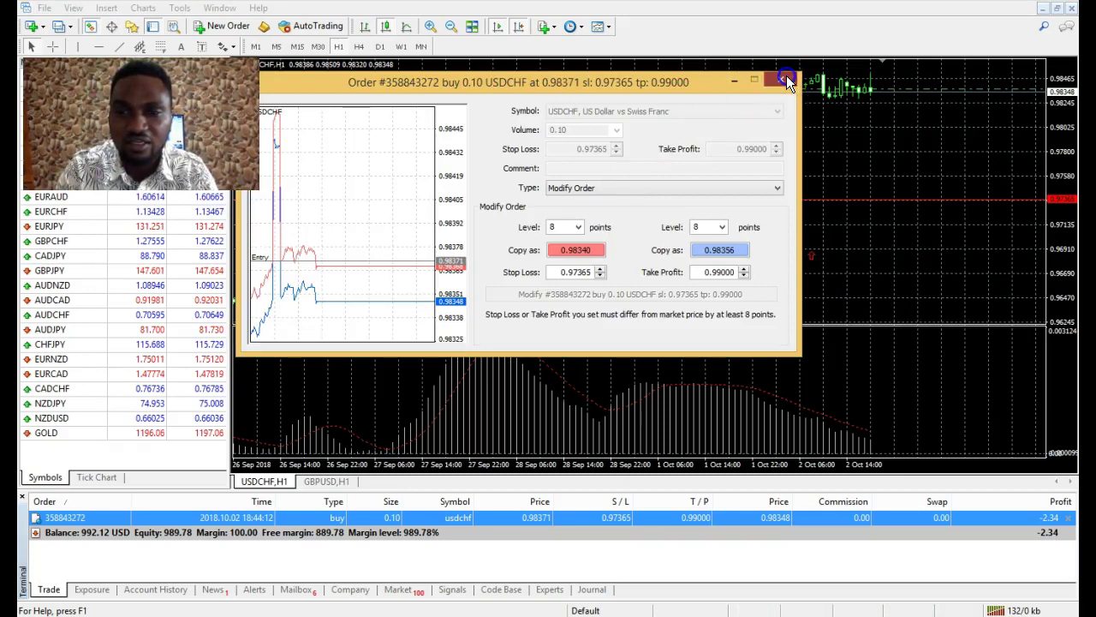
{"action": "left_click", "coordinate": [781, 79]}
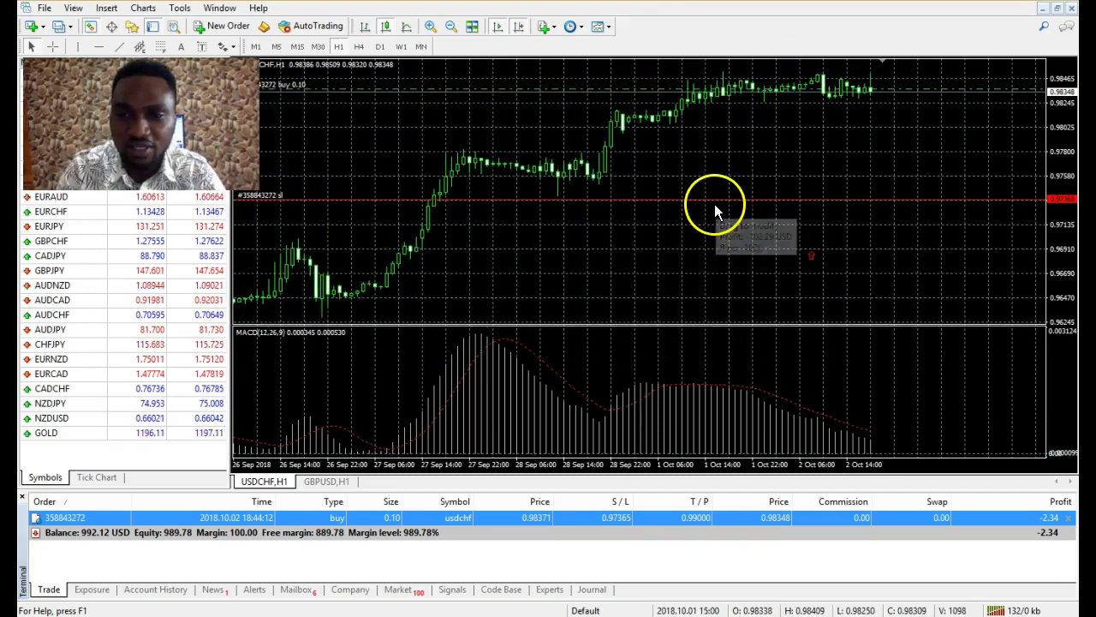
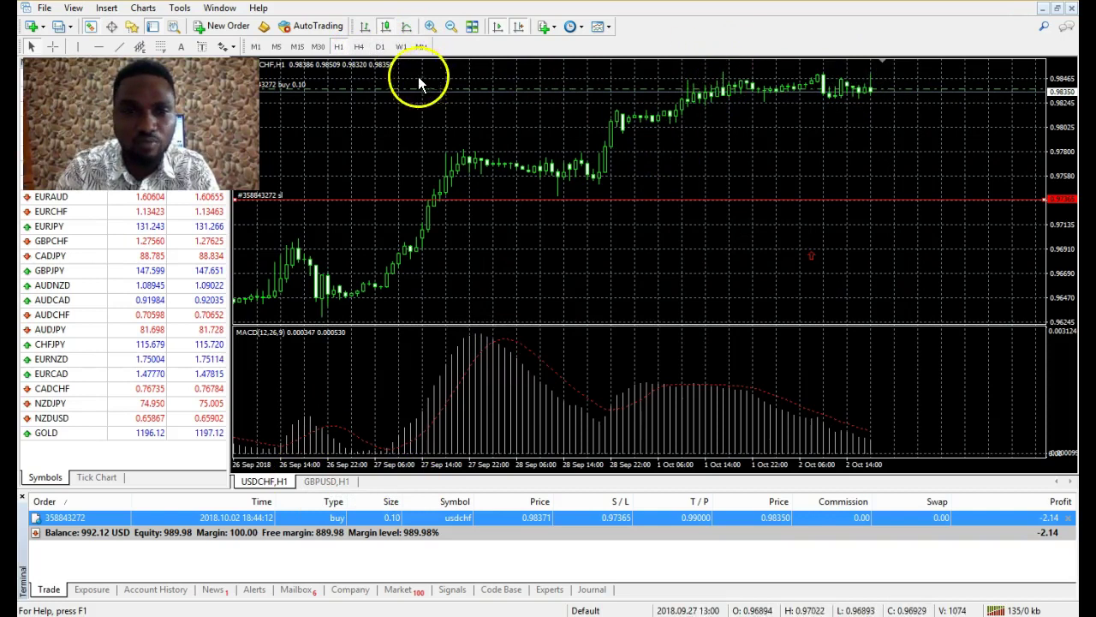
{"action": "left_click", "coordinate": [359, 47]}
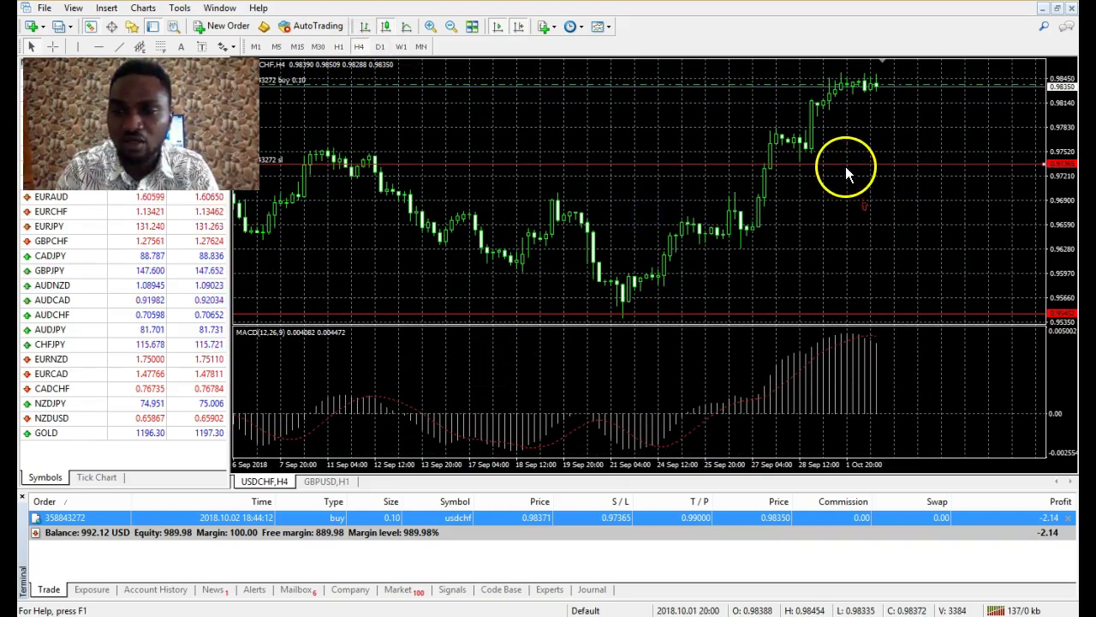
{"action": "mouse_move", "coordinate": [845, 163]}
{"action": "left_mouse_down"}
{"action": "mouse_move", "coordinate": [841, 188]}
{"action": "mouse_move", "coordinate": [845, 175]}
{"action": "left_mouse_up"}
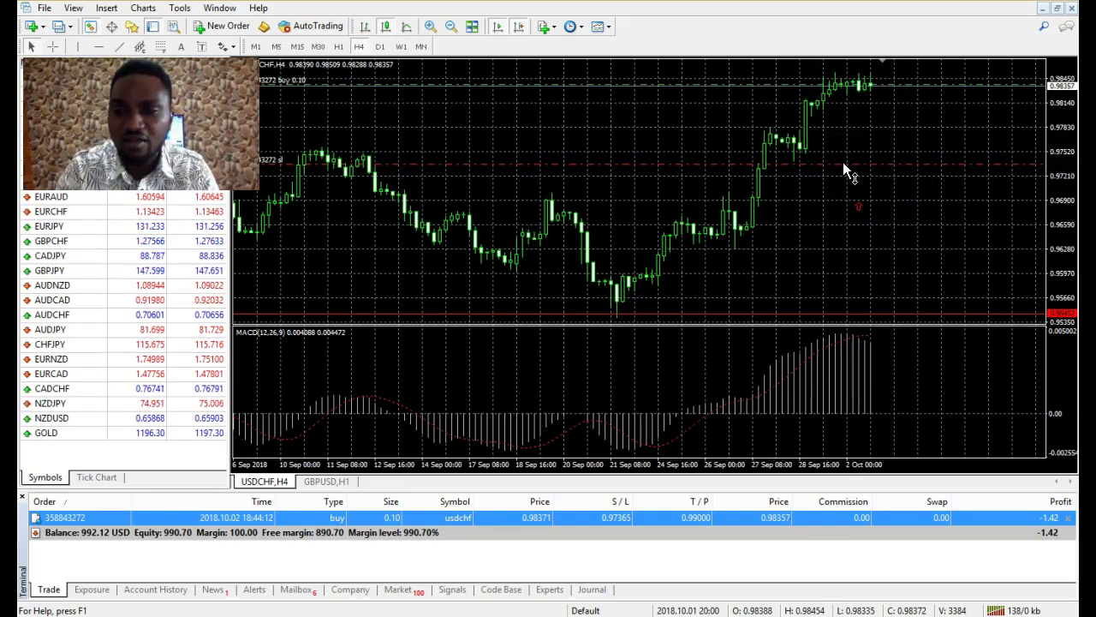
- Delete the horizontal line beneath the lowest candles on the H4 chart
{"action": "double_click", "coordinate": [843, 162]}
{"action": "left_click", "coordinate": [786, 80]}
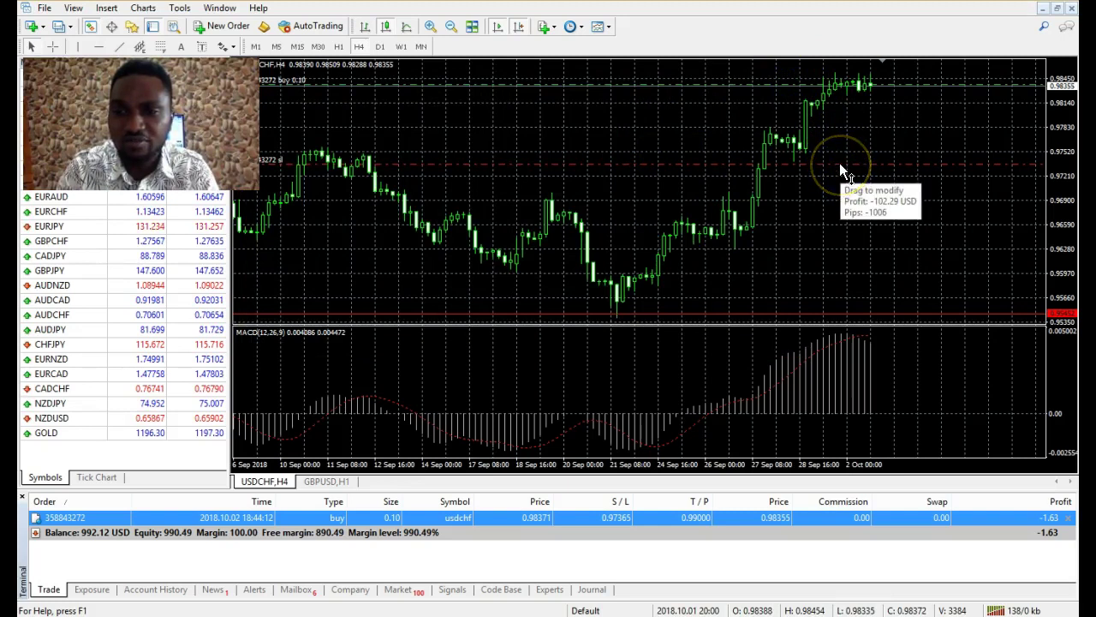
{"action": "left_click", "coordinate": [793, 315]}
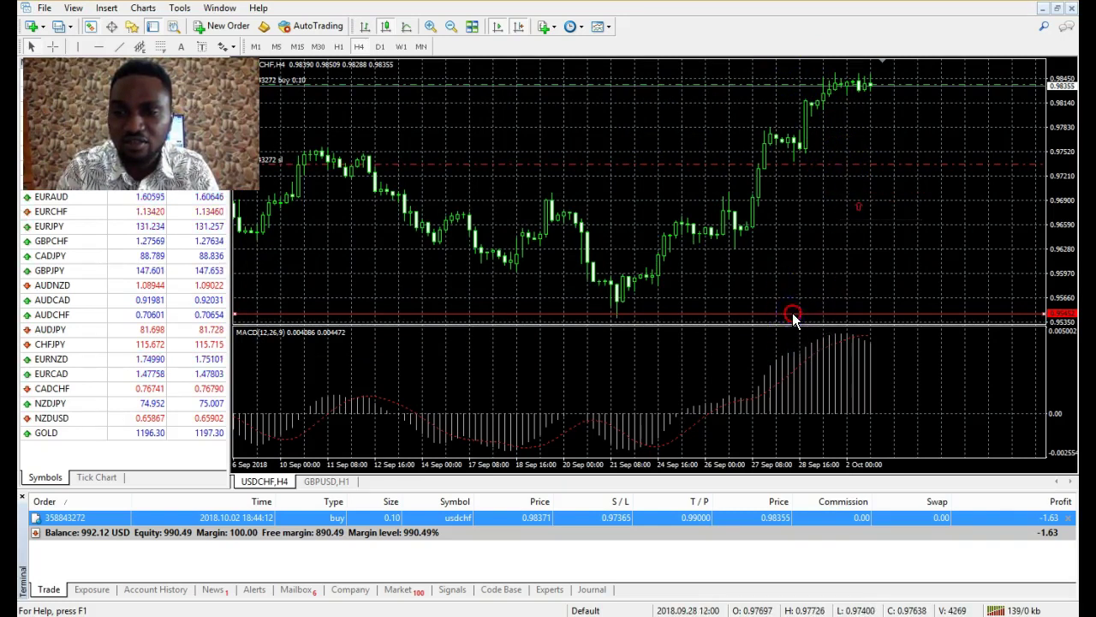
{"action": "left_click", "coordinate": [835, 362]}
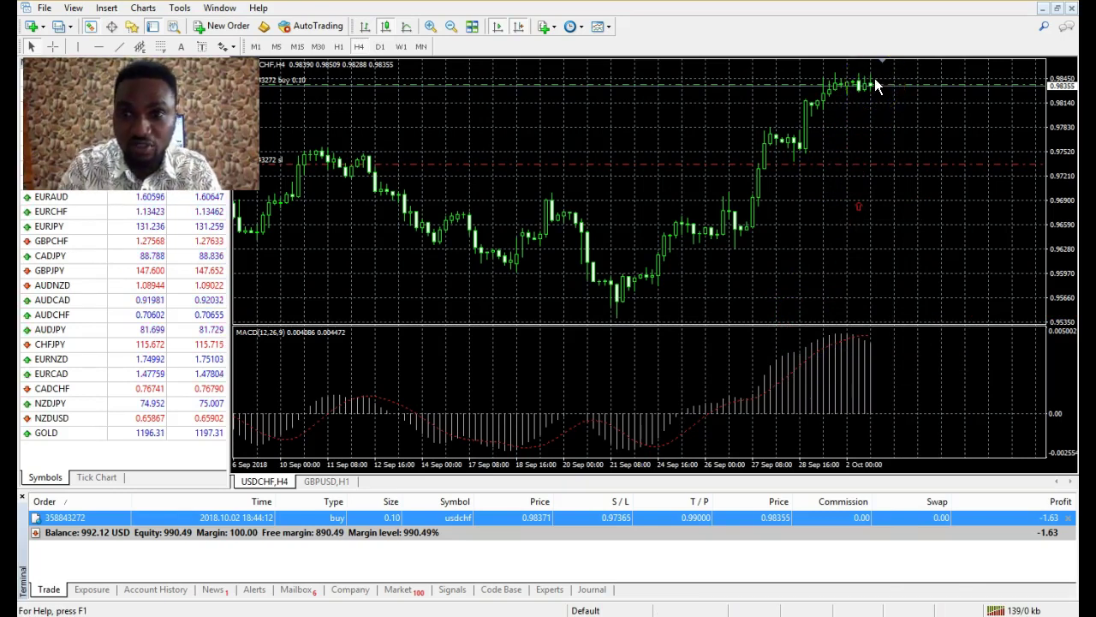
- Switch the chart to the D1 timeframe and delete the horizontal line just above the take profit level
{"action": "left_click", "coordinate": [380, 49]}
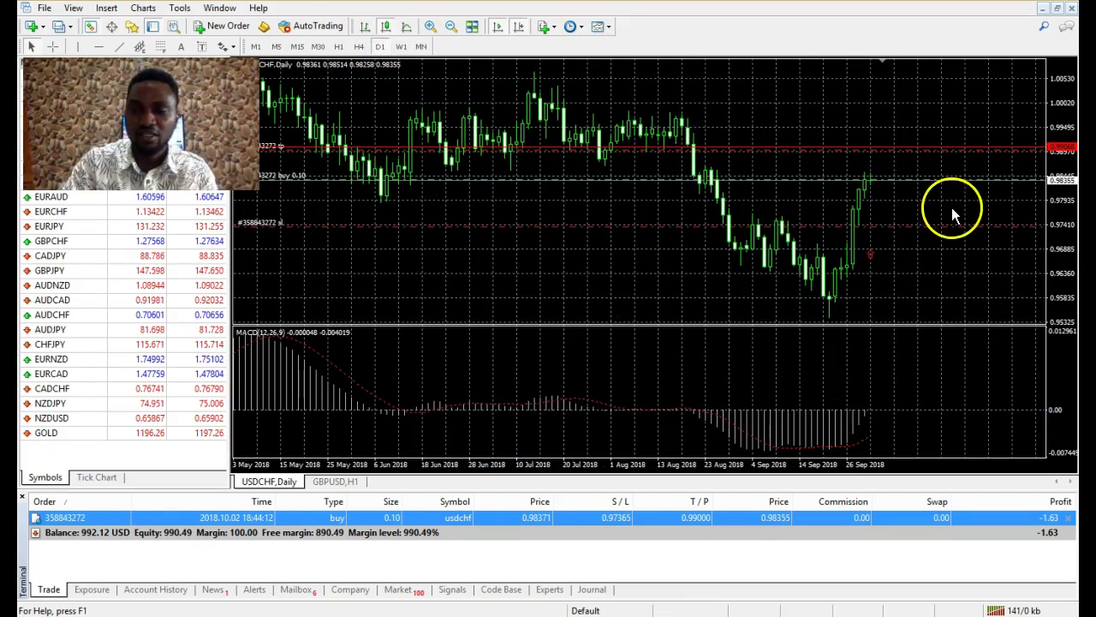
{"action": "left_click", "coordinate": [897, 150]}
{"action": "right_click", "coordinate": [897, 151]}
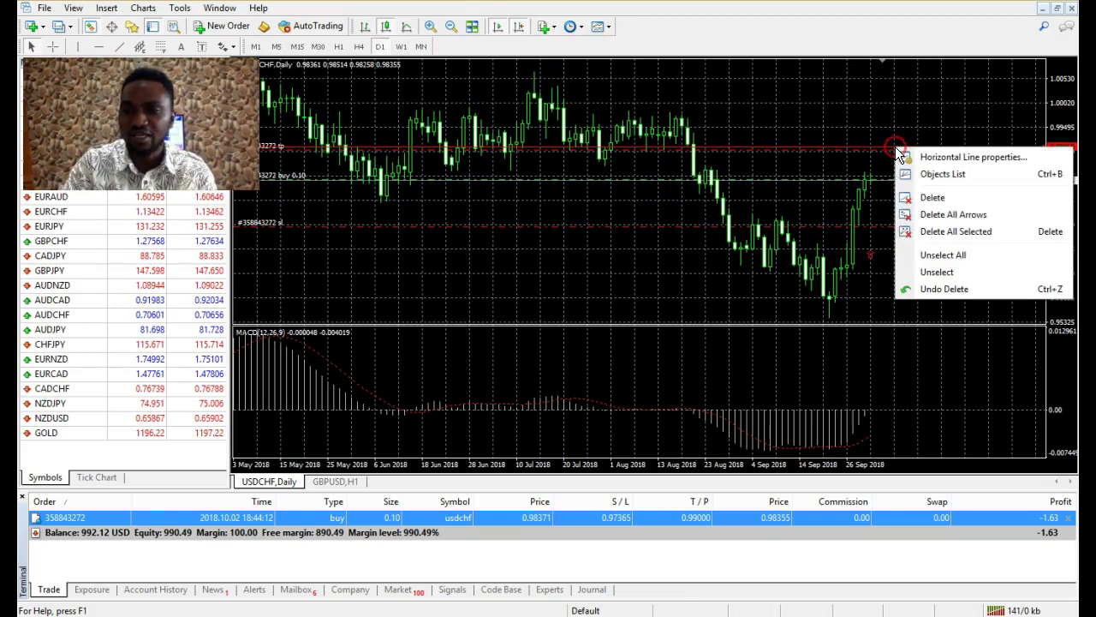
{"action": "left_click", "coordinate": [953, 229]}
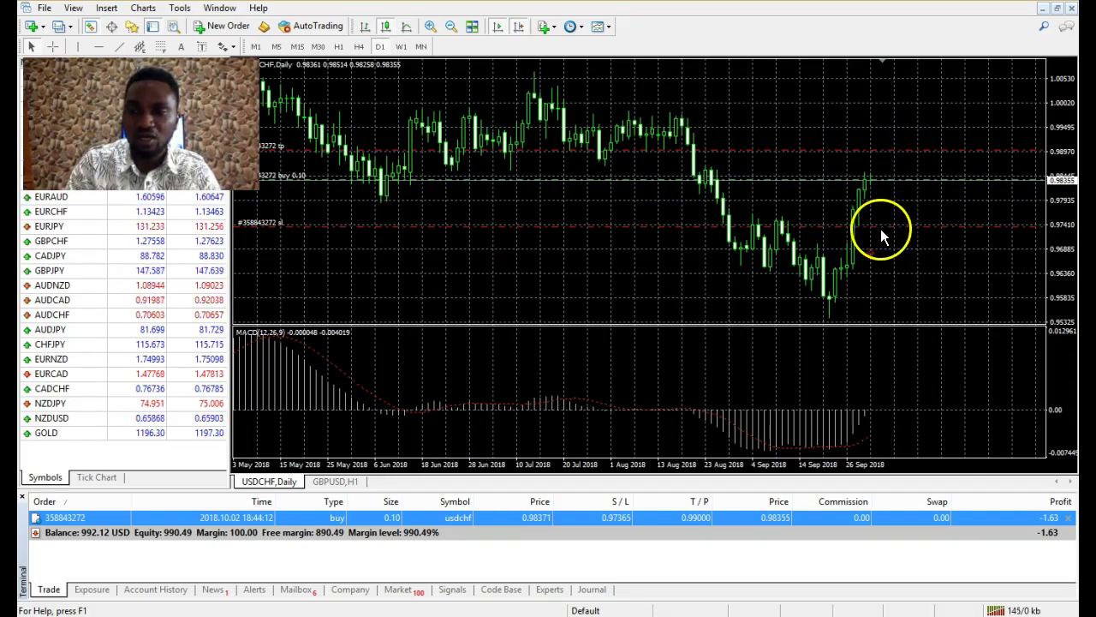
- Close the open 0.10 USDCHF buy order at the market price and dismiss the confirmation
{"action": "mouse_move", "coordinate": [875, 226]}
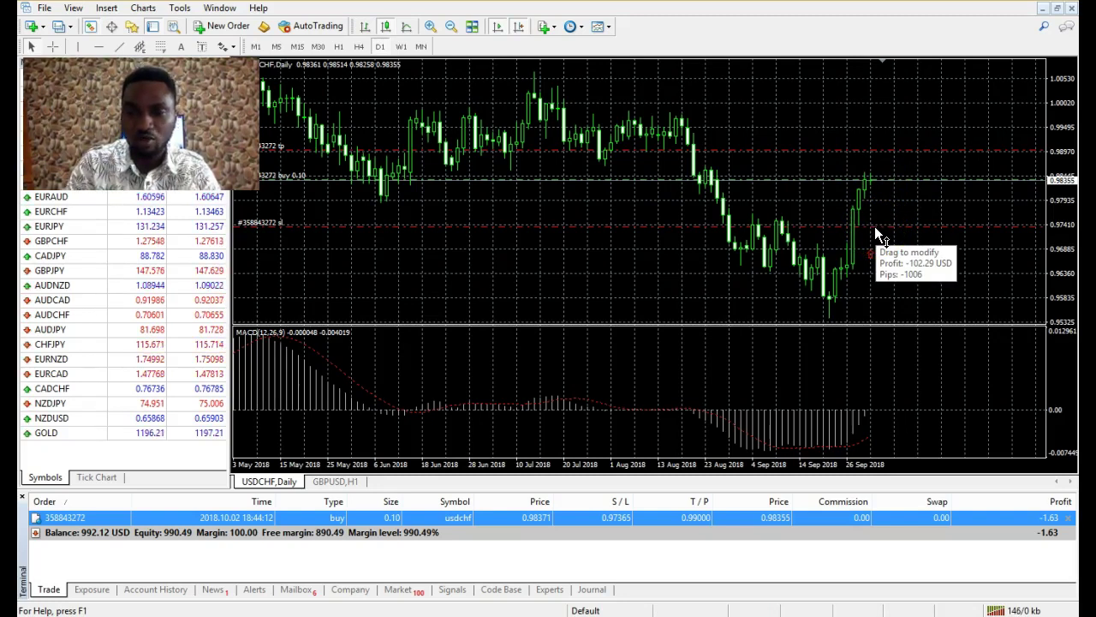
{"action": "left_click", "coordinate": [854, 227]}
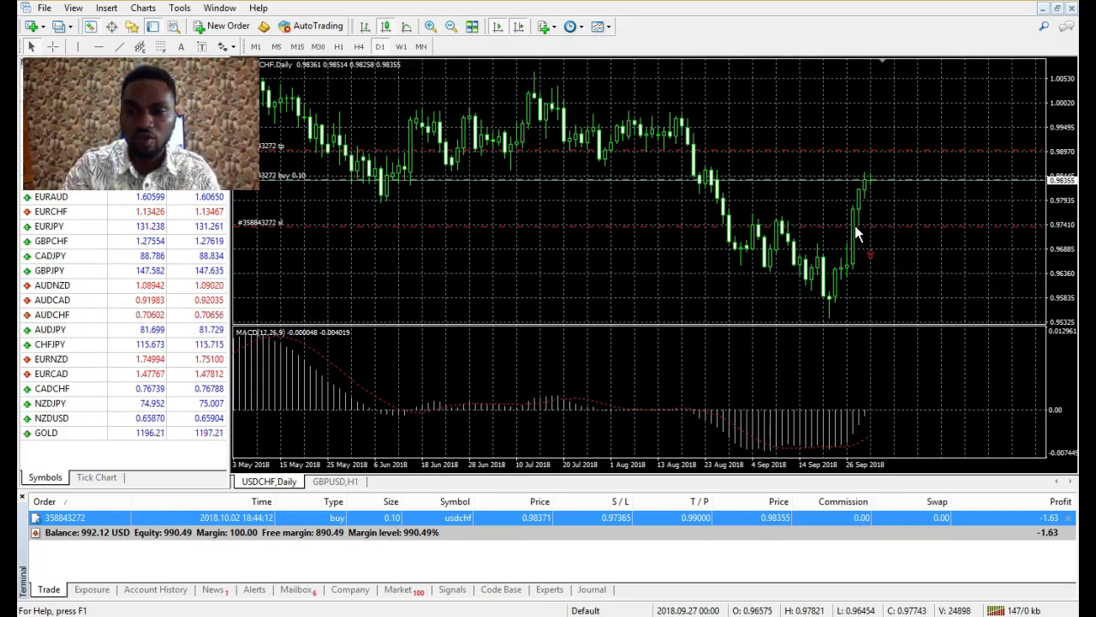
{"action": "left_click", "coordinate": [1068, 518]}
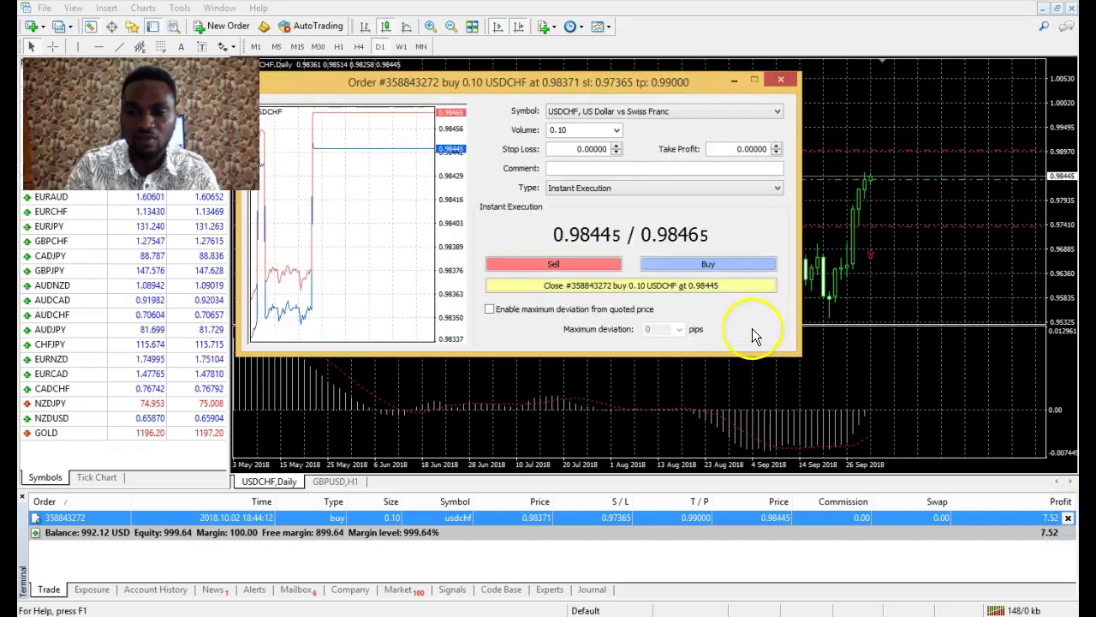
{"action": "left_click", "coordinate": [622, 284]}
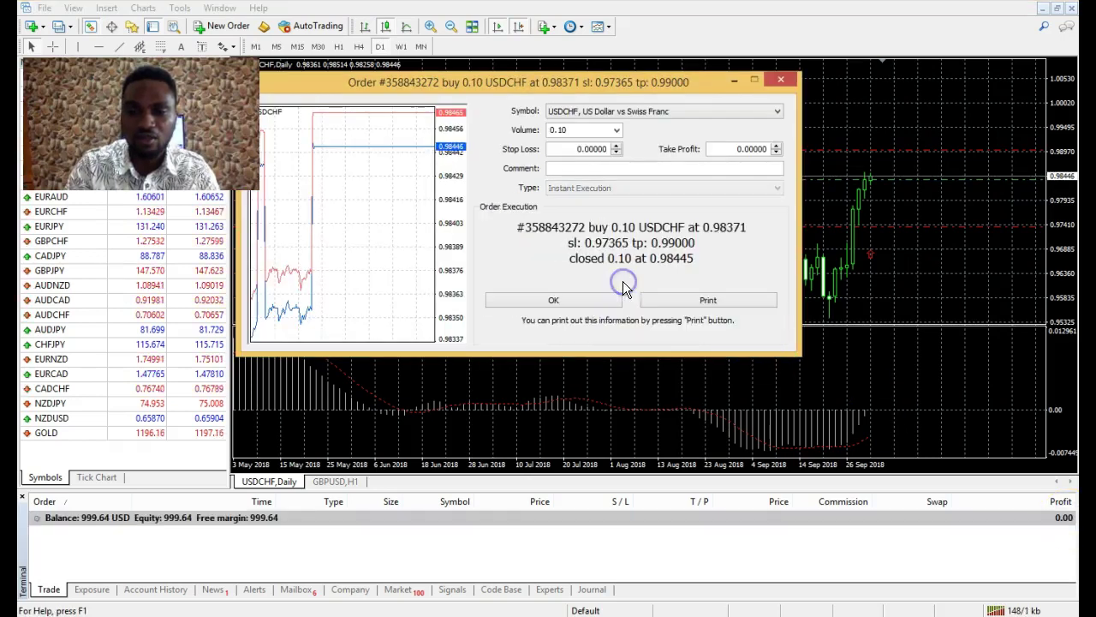
{"action": "left_click", "coordinate": [544, 301]}
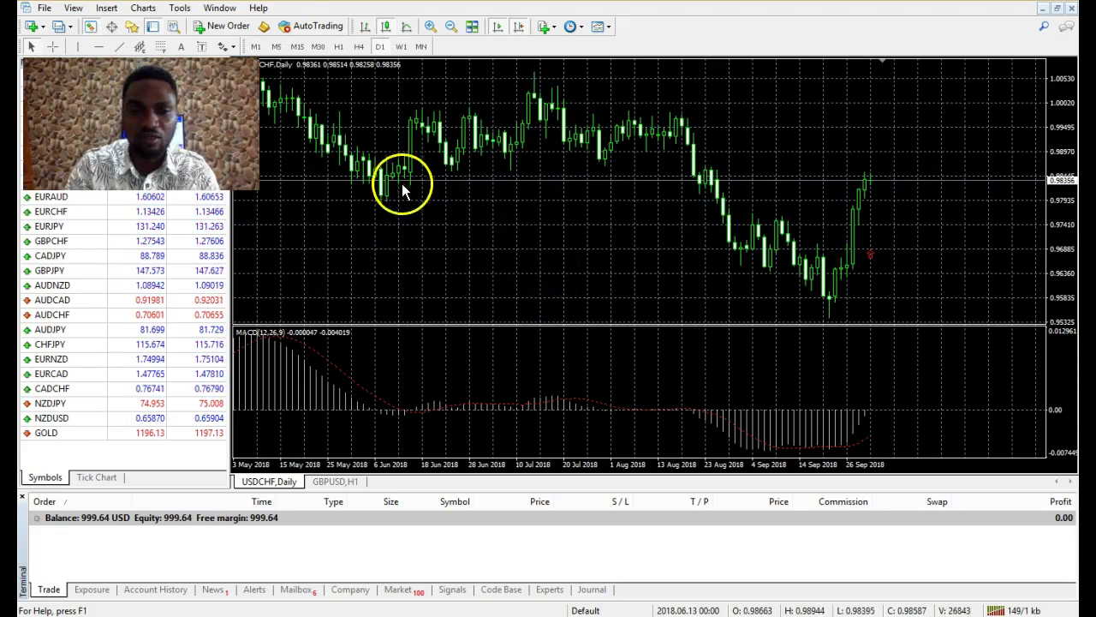
- Place a new 0.10 lot USDCHF sell order with instant execution from the chart and dismiss the confirmation
{"action": "right_click", "coordinate": [524, 256]}
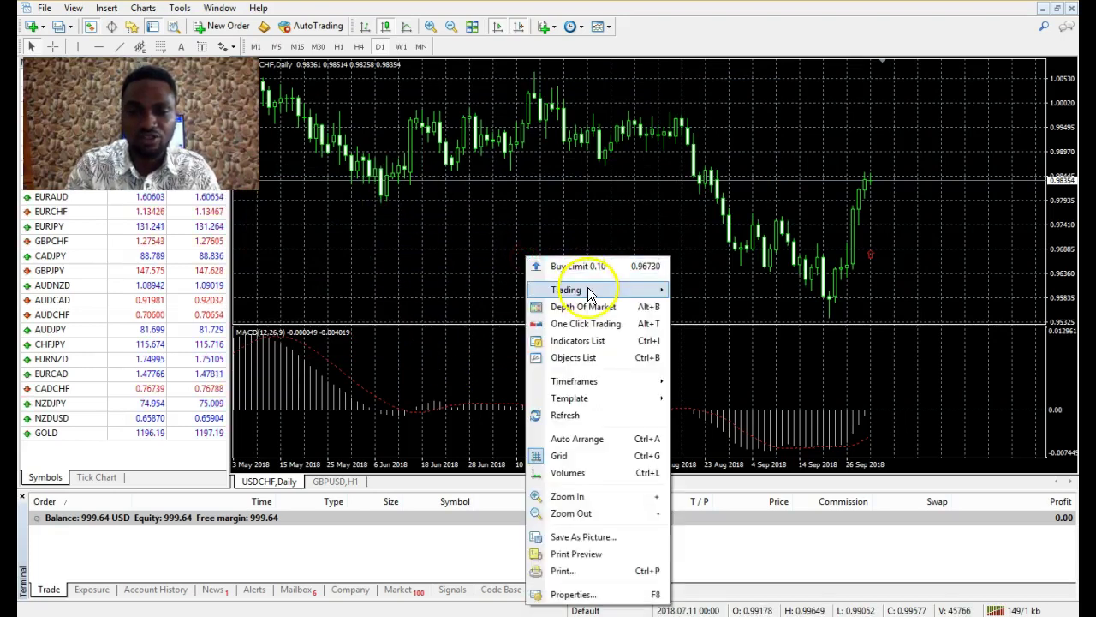
{"action": "mouse_move", "coordinate": [588, 294]}
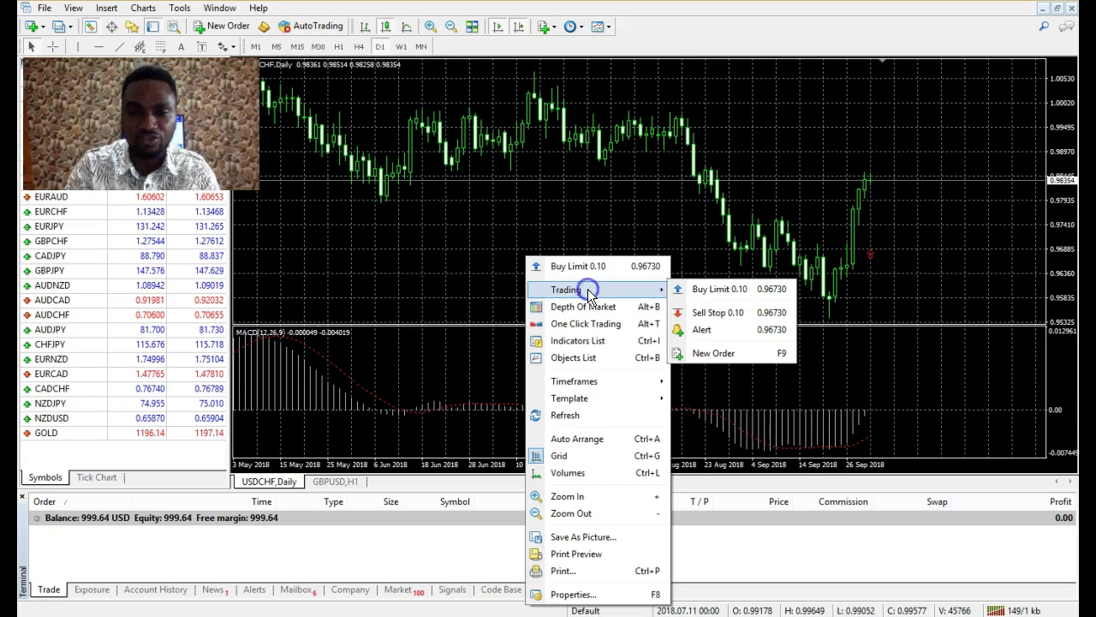
{"action": "left_click", "coordinate": [724, 358]}
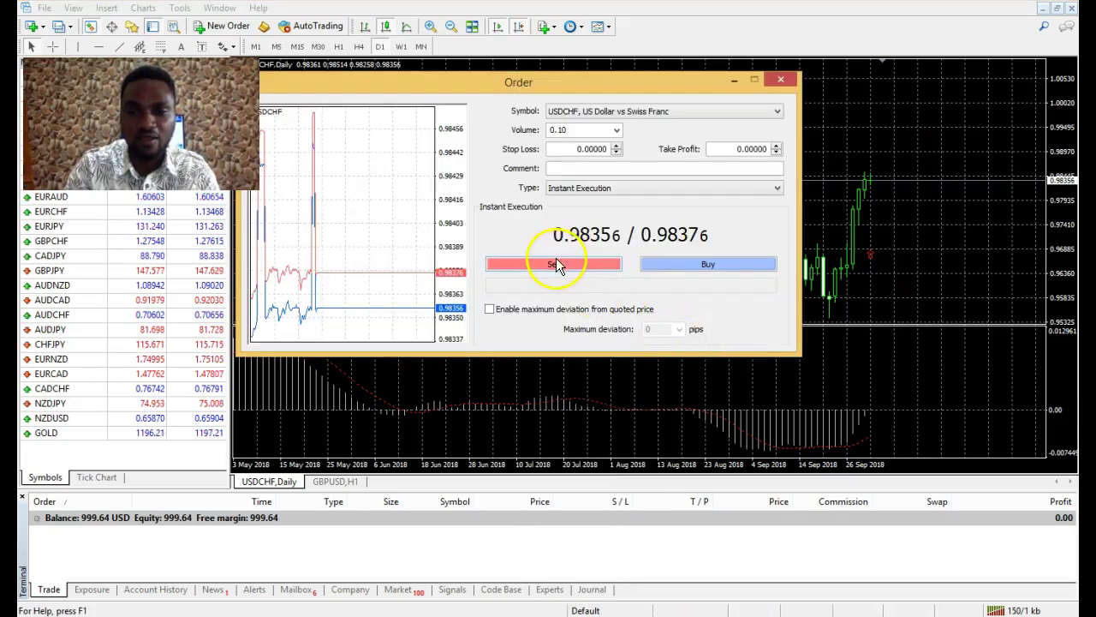
{"action": "left_click", "coordinate": [555, 266]}
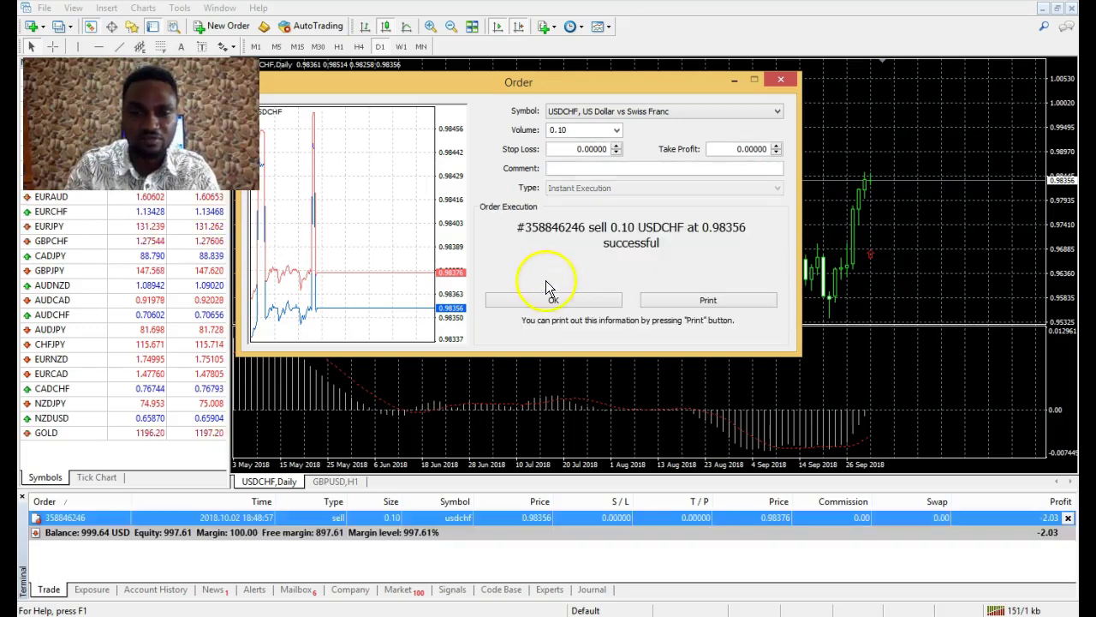
{"action": "left_click", "coordinate": [553, 297]}
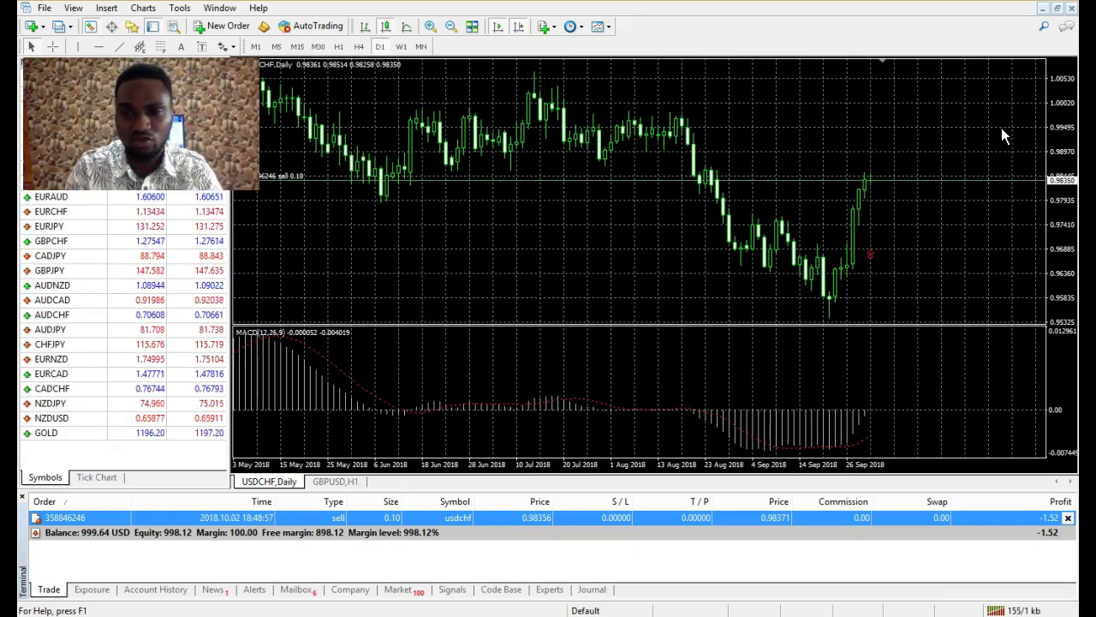
- Open the USDCHF sell order for modification
{"action": "right_click", "coordinate": [786, 154]}
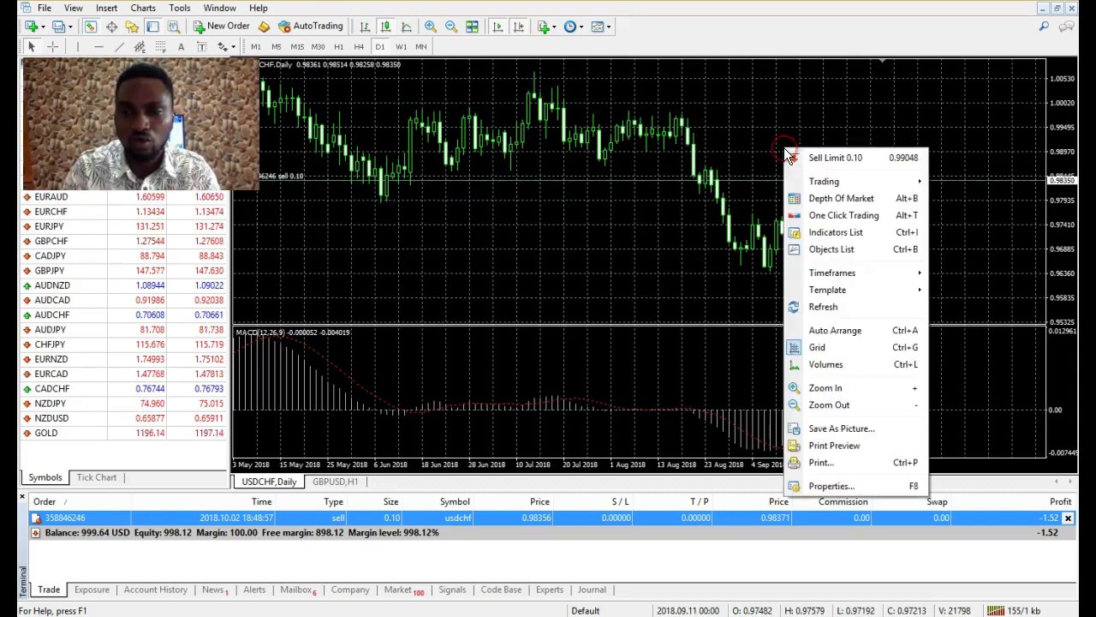
{"action": "left_click", "coordinate": [729, 128]}
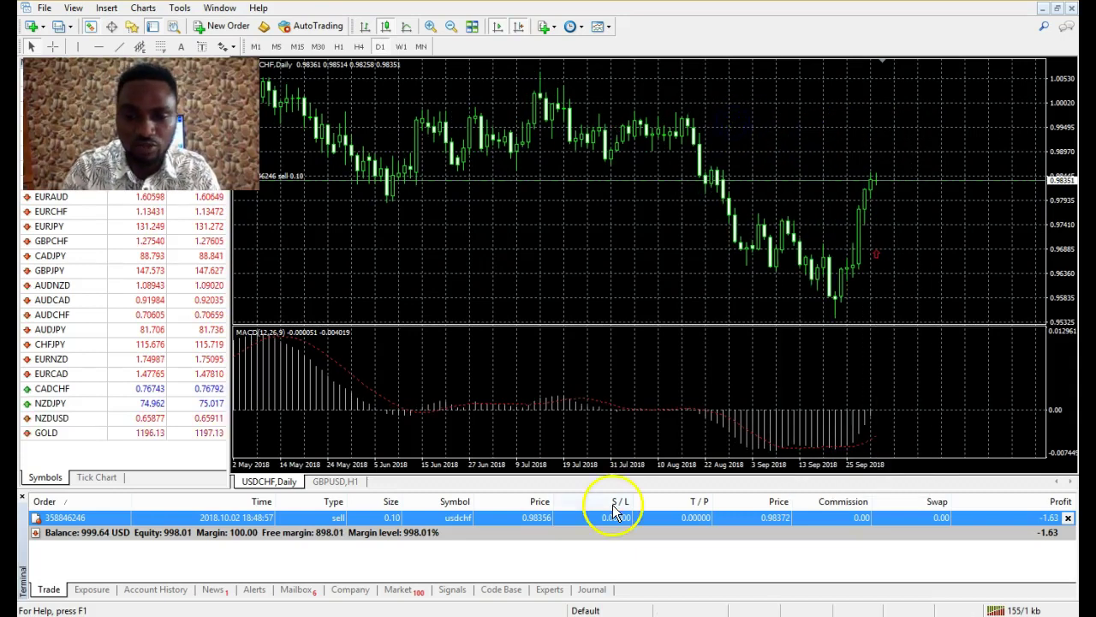
{"action": "left_click", "coordinate": [532, 518]}
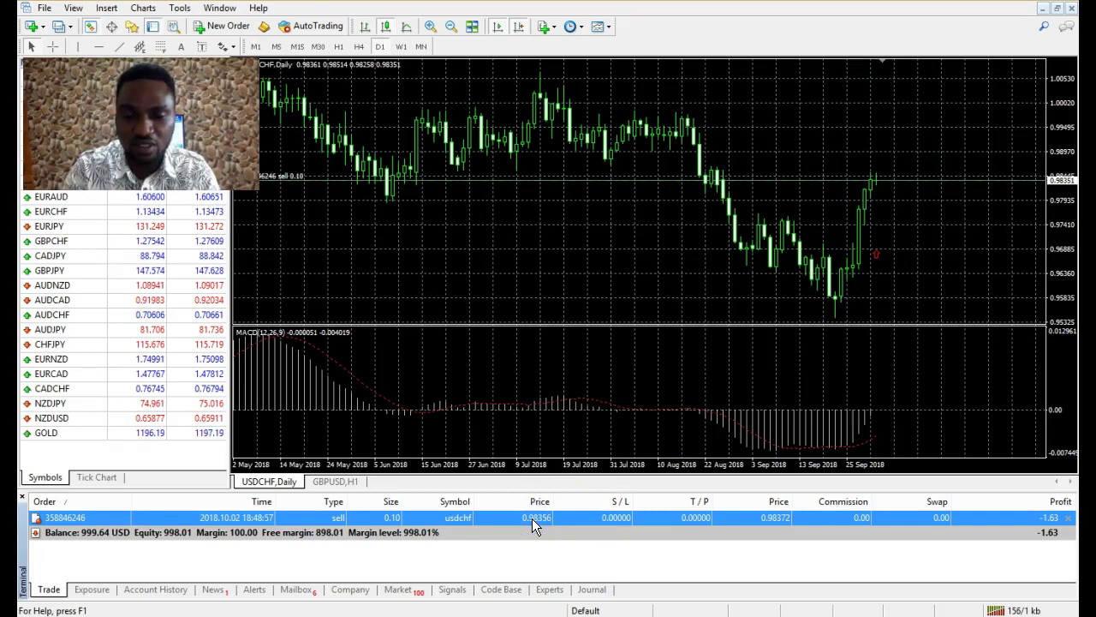
{"action": "right_click", "coordinate": [532, 518]}
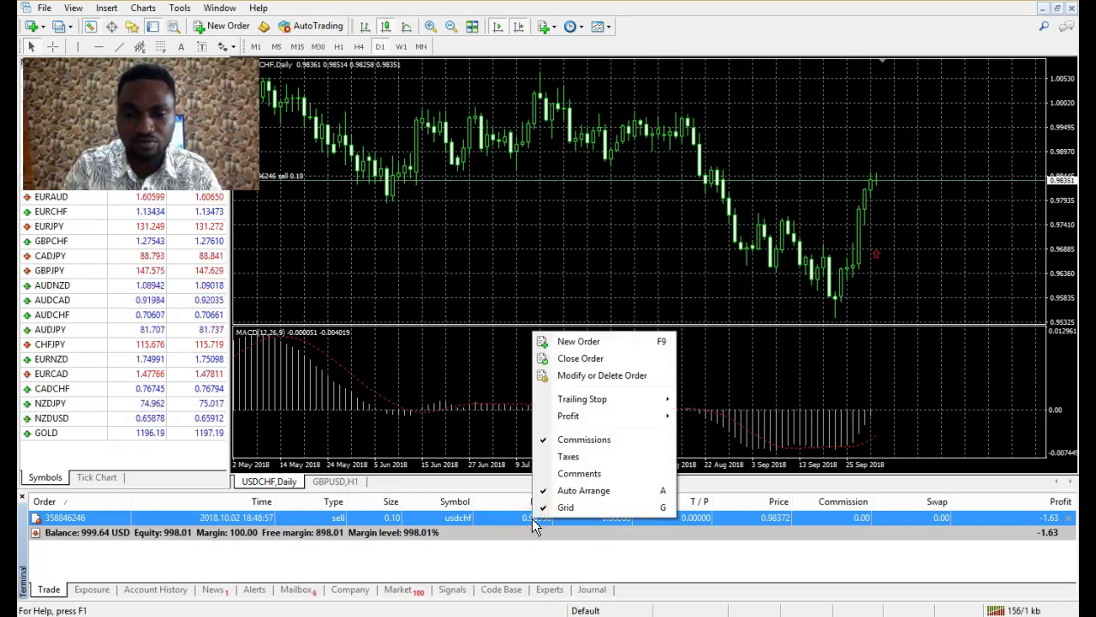
{"action": "mouse_move", "coordinate": [578, 406]}
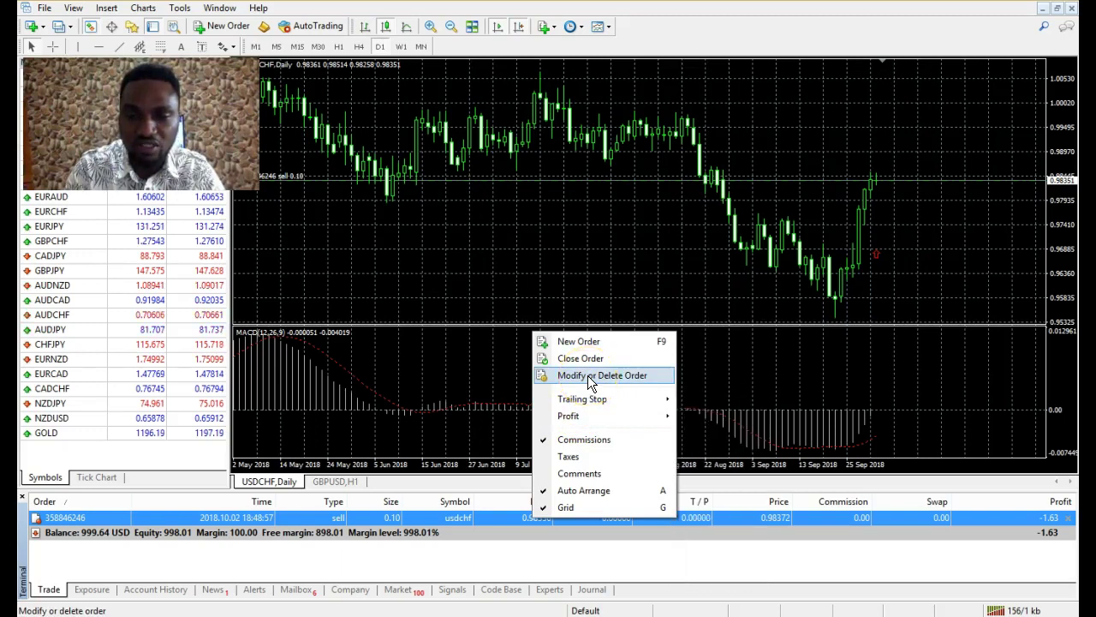
{"action": "left_click", "coordinate": [588, 377]}
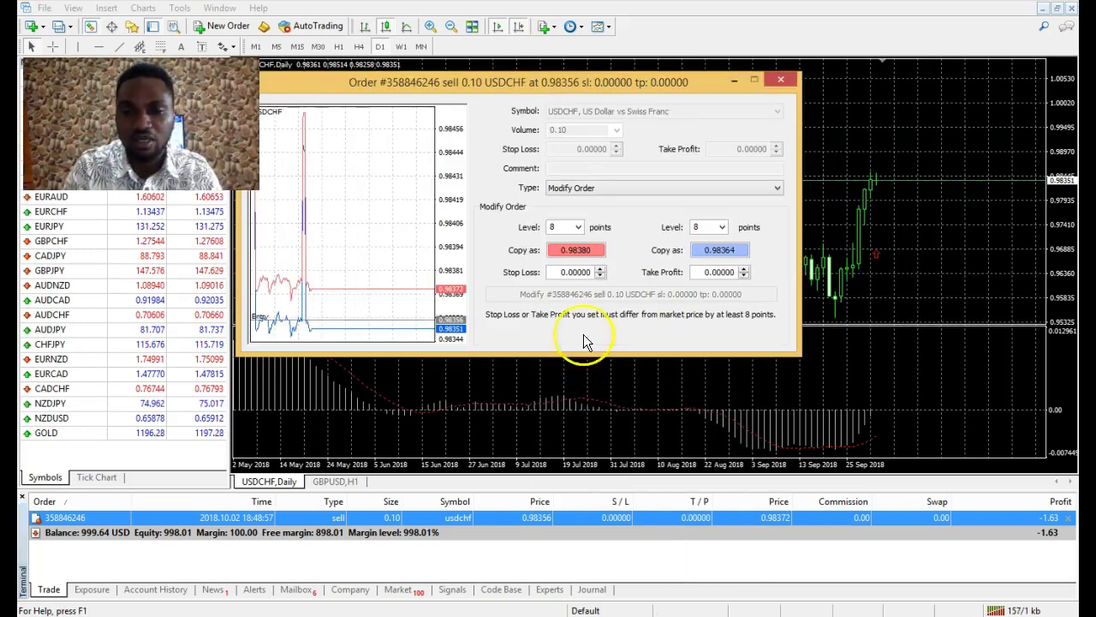
- Set the sell order's stop loss to 0.99000 and its take profit to 0.98000
{"action": "left_click", "coordinate": [718, 250]}
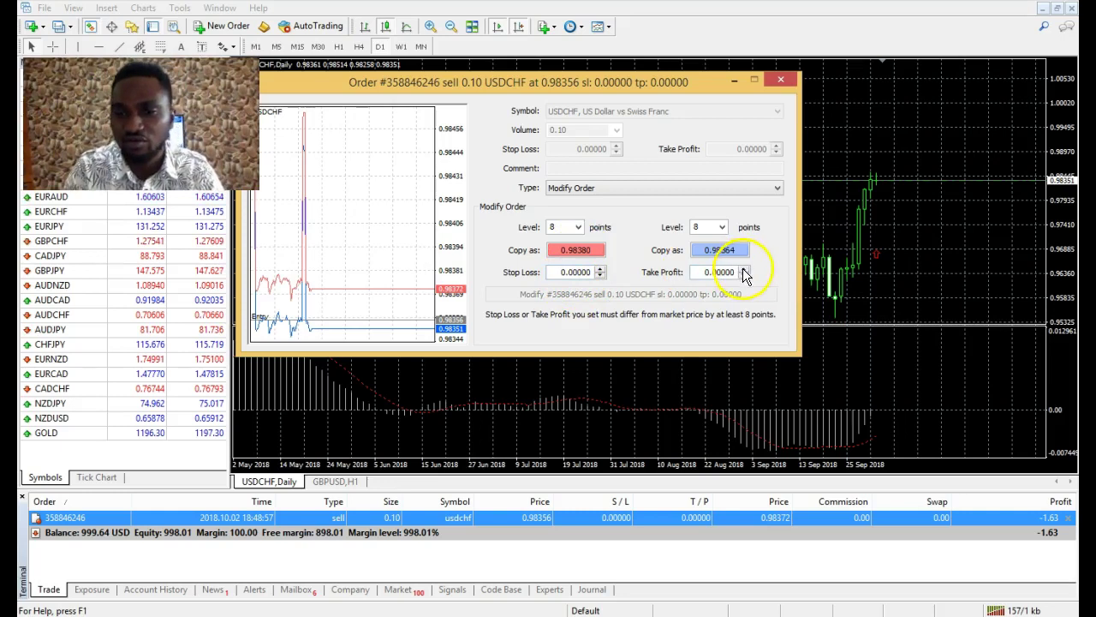
{"action": "left_click", "coordinate": [735, 272]}
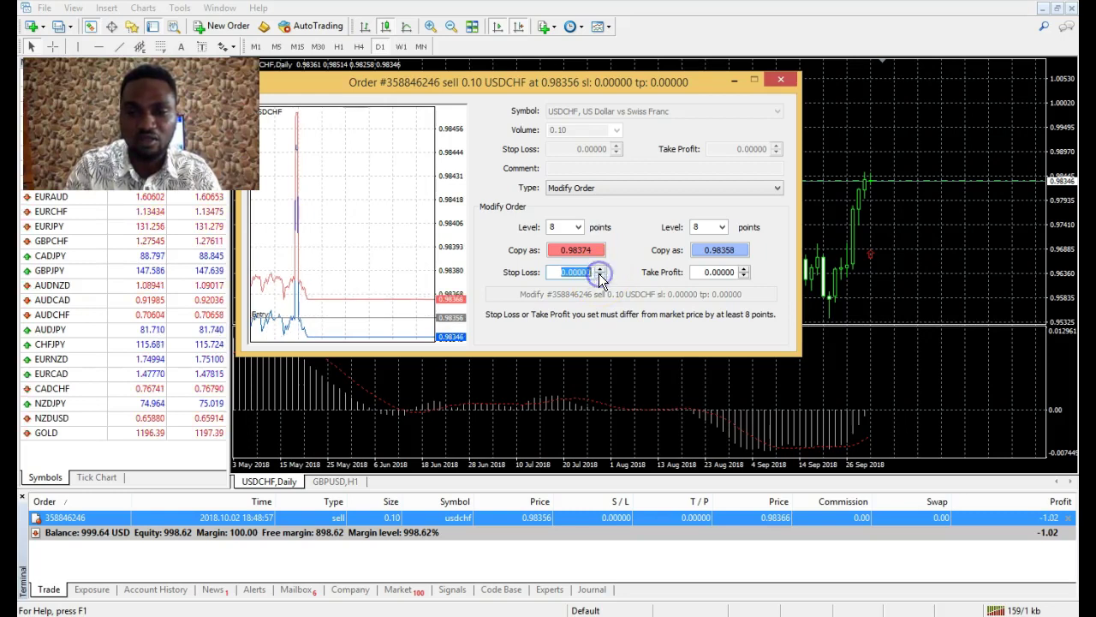
{"action": "left_click", "coordinate": [600, 270]}
{"action": "left_click", "coordinate": [600, 268]}
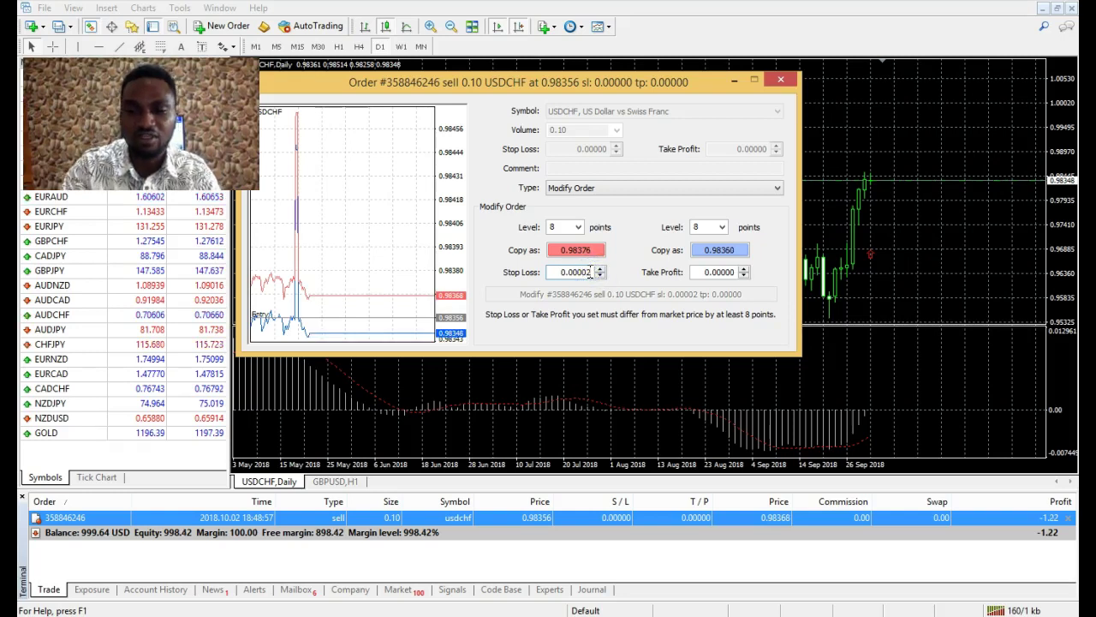
{"action": "scroll", "coordinate": [590, 273], "scroll_direction": "down", "scroll_amount": 2}
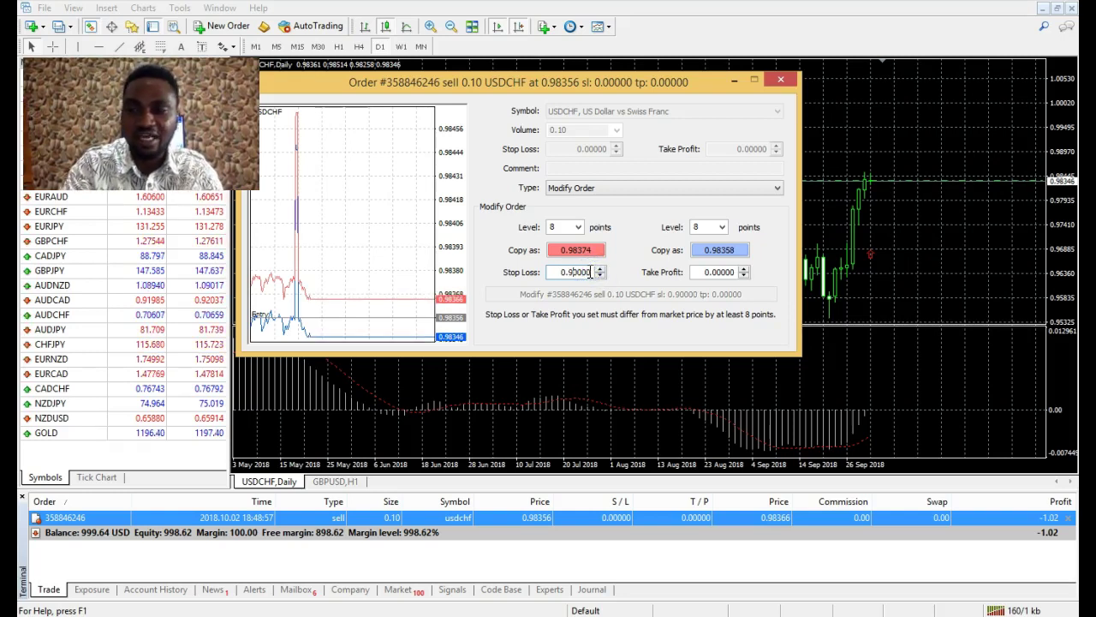
{"action": "type", "text": "9"}
{"action": "left_click", "coordinate": [716, 272]}
{"action": "type", "text": "9"}
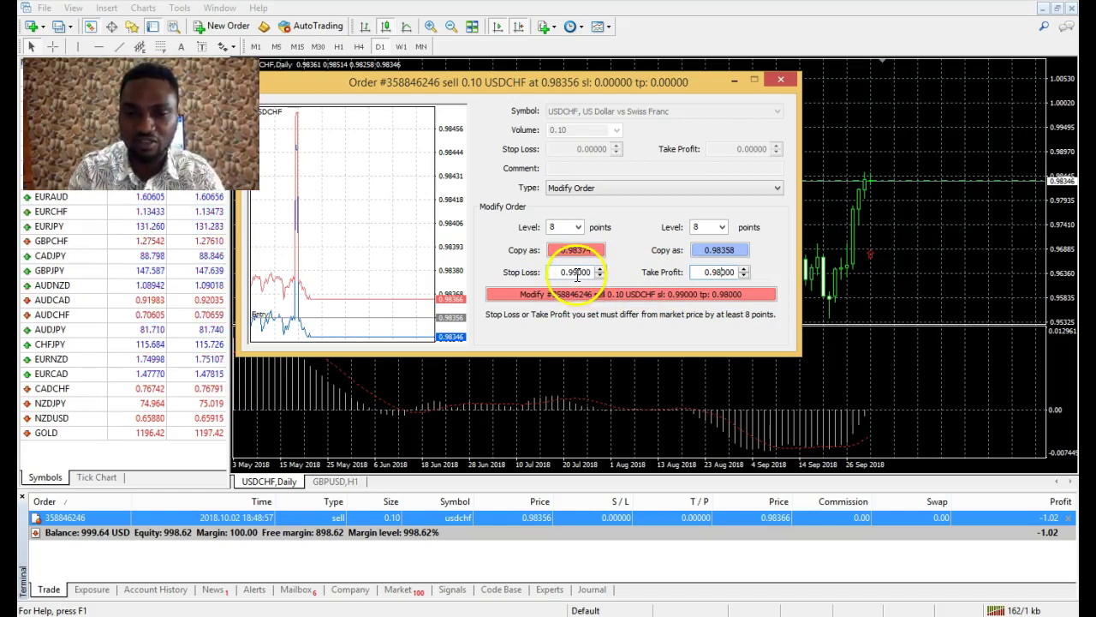
- Try stop loss values of 0.09900 and 0.90900 on the sell order and restore 0.99000
{"action": "double_click", "coordinate": [572, 272]}
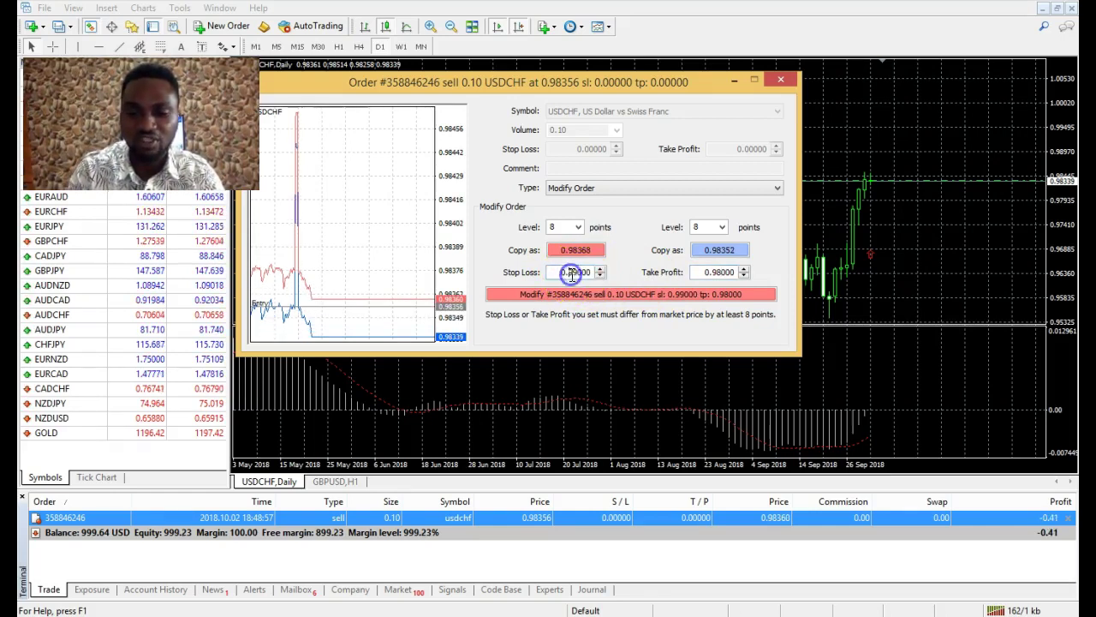
{"action": "type", "text": "0.09900"}
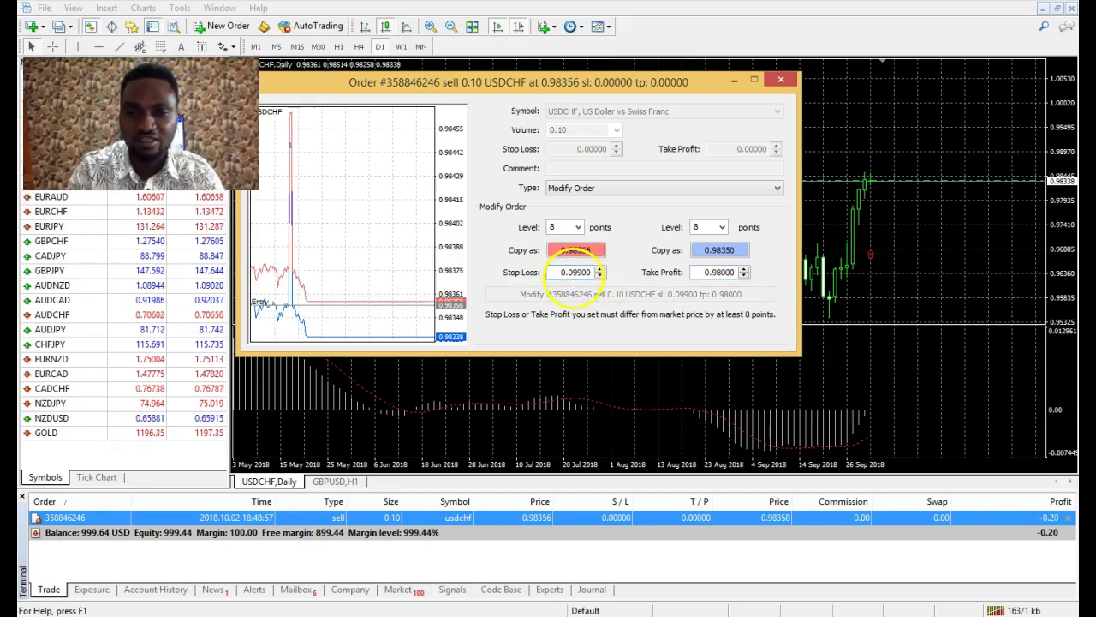
{"action": "left_click", "coordinate": [573, 273]}
{"action": "key", "text": "BackSpace"}
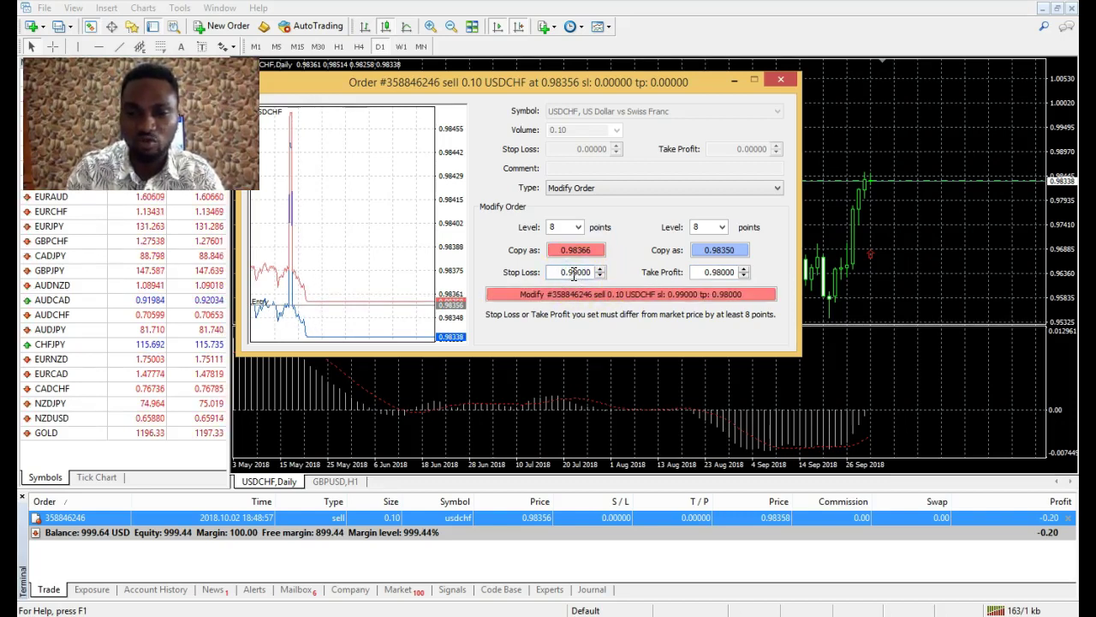
{"action": "left_click", "coordinate": [574, 272]}
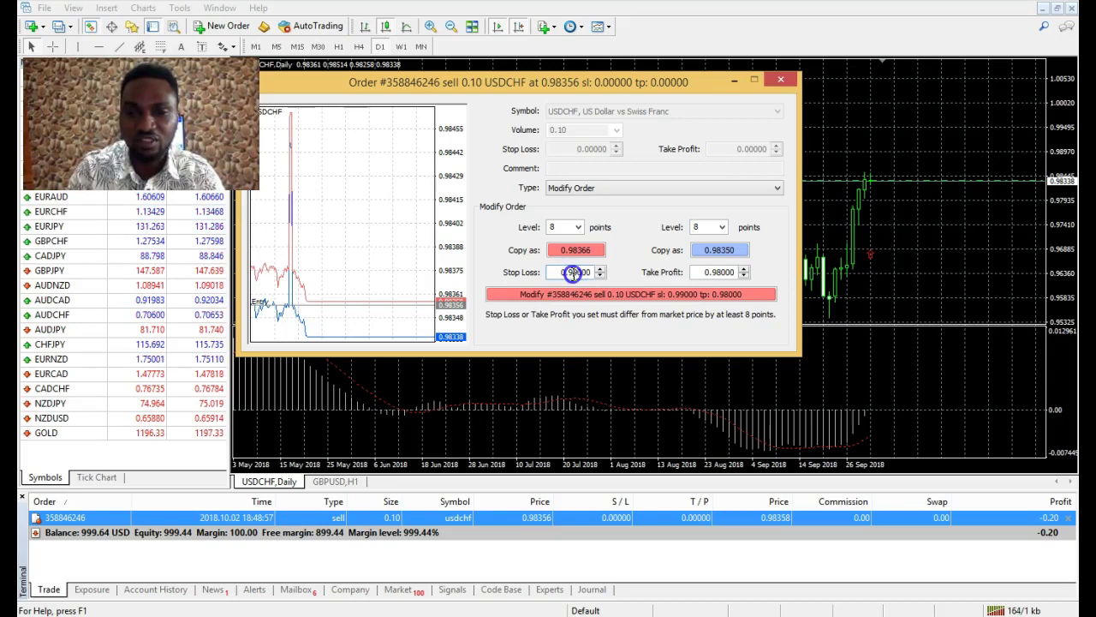
{"action": "type", "text": "0"}
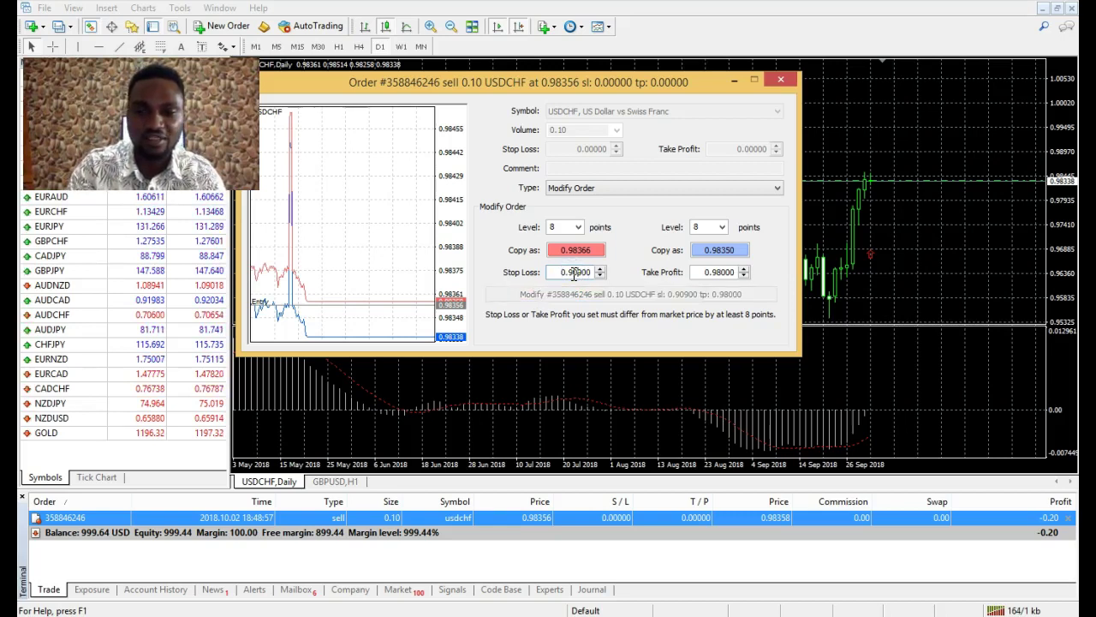
{"action": "key", "text": "BackSpace"}
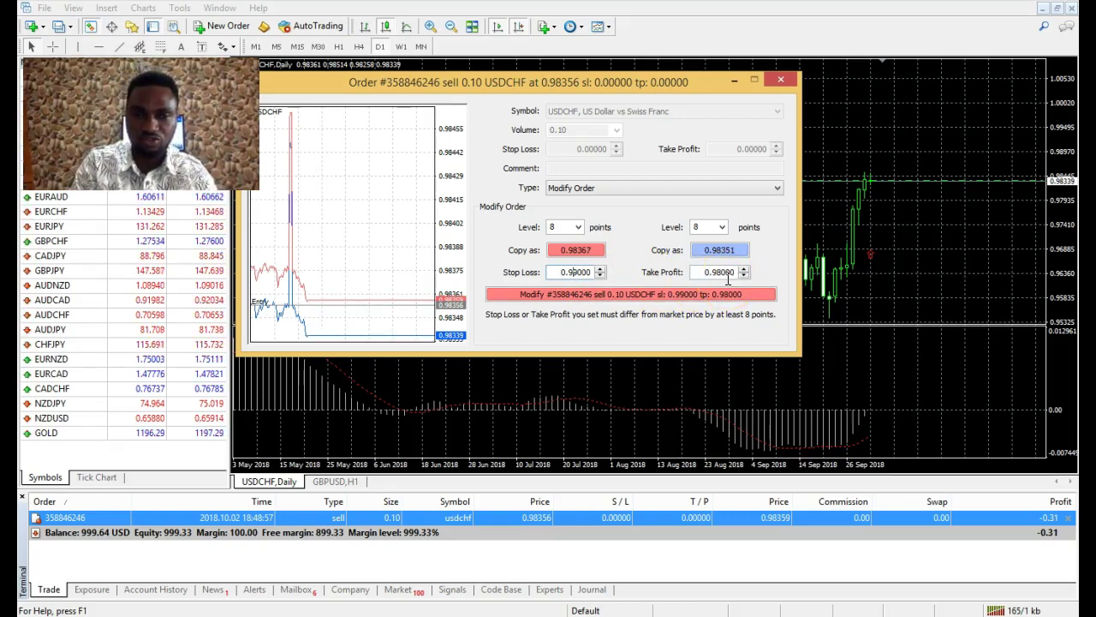
- Apply the new stop loss and take profit to the sell order, dismiss the confirmation and check the take profit line's projected profit
{"action": "left_click", "coordinate": [621, 294]}
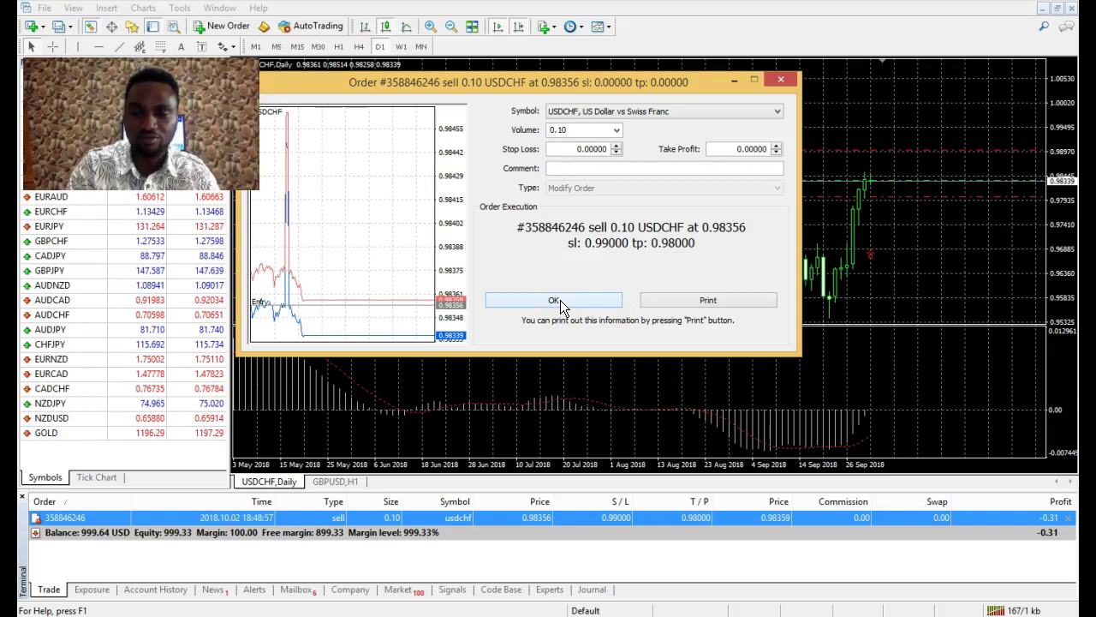
{"action": "left_click", "coordinate": [557, 301]}
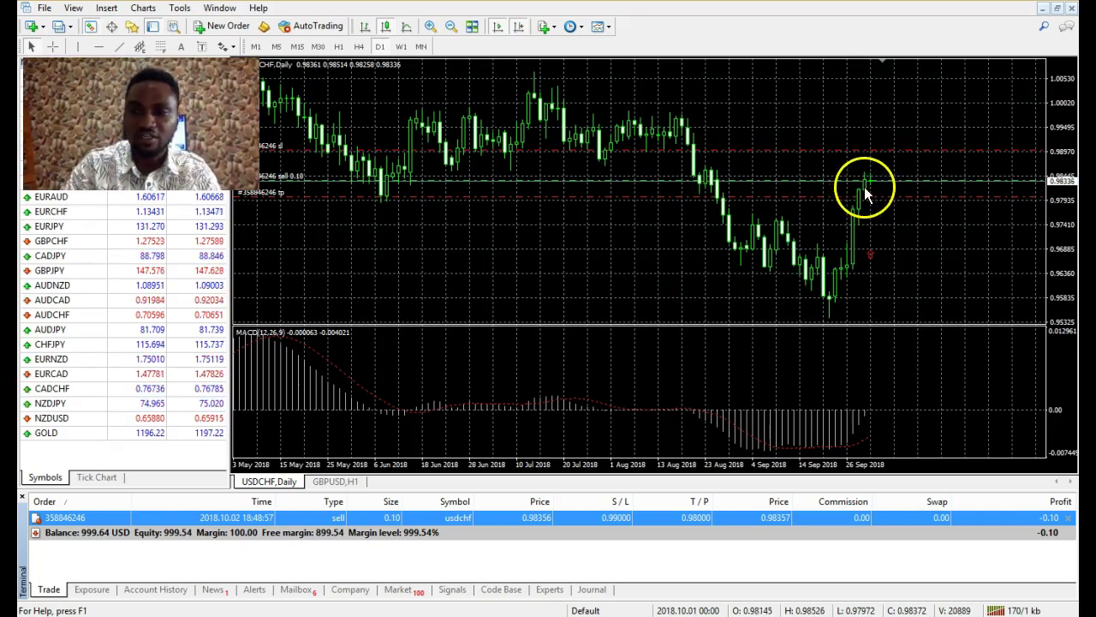
{"action": "mouse_move", "coordinate": [872, 181]}
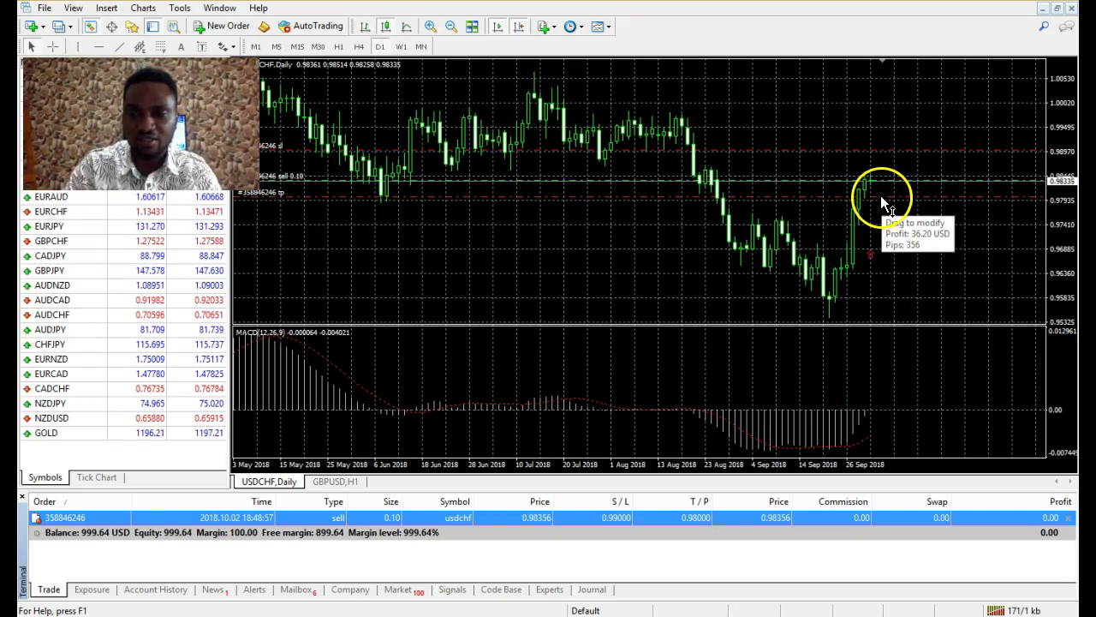
- Remove the take profit from the sell order by modifying it to 0.00000, and dismiss the confirmation
{"action": "right_click", "coordinate": [554, 517]}
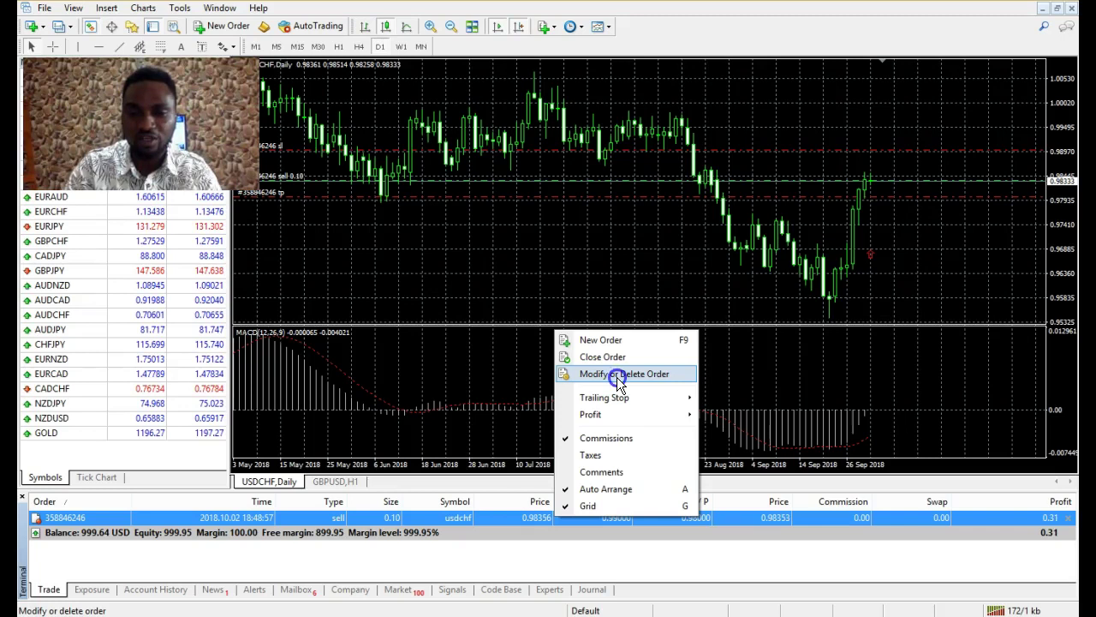
{"action": "left_click", "coordinate": [619, 377]}
{"action": "double_click", "coordinate": [697, 270]}
{"action": "key", "text": "BackSpace"}
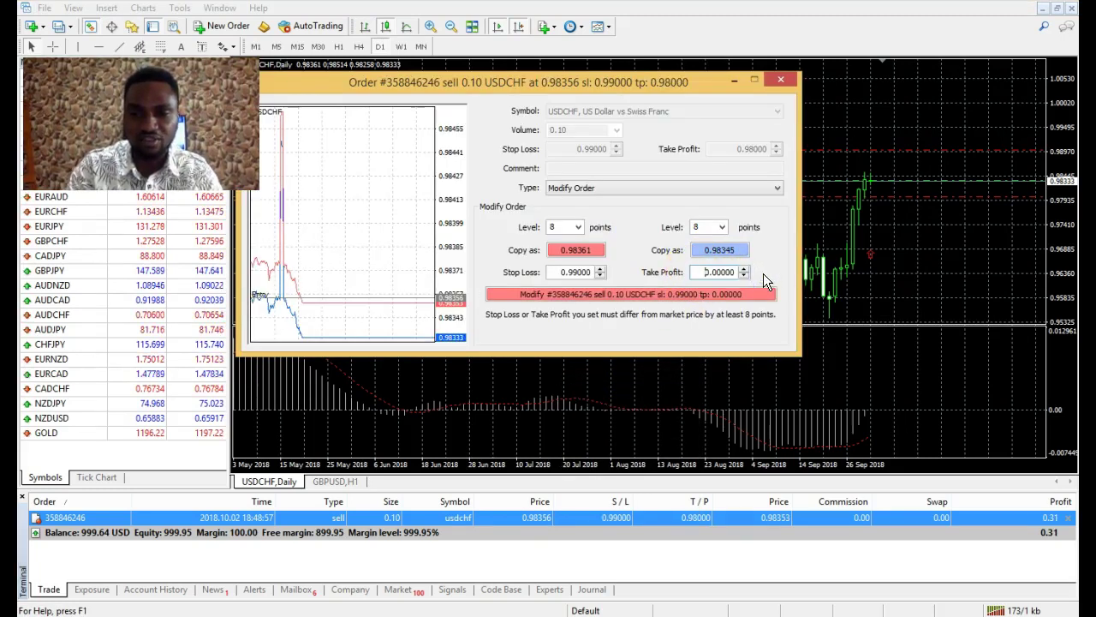
{"action": "left_click", "coordinate": [683, 294]}
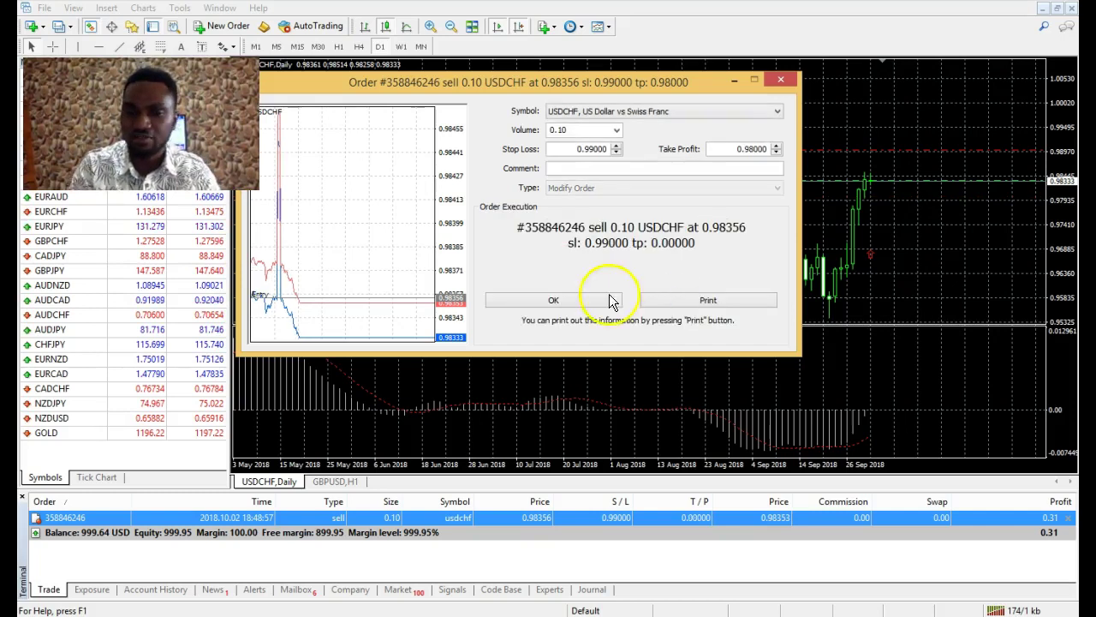
{"action": "left_click", "coordinate": [581, 302]}
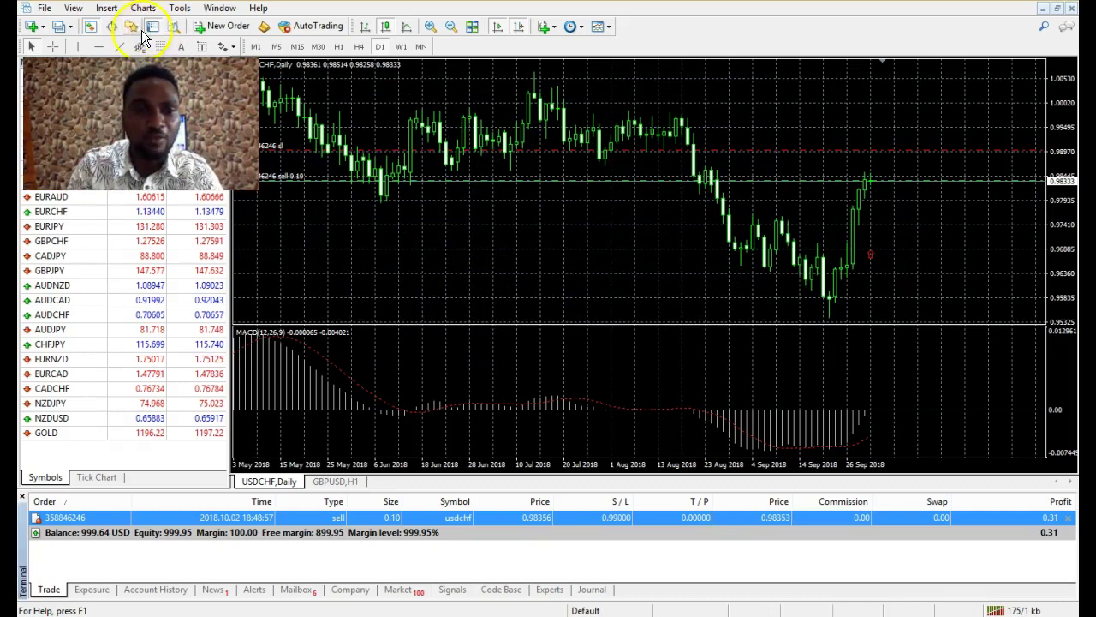
- Draw a horizontal line across the USDCHF daily chart and adjust it to about 0.968, near the sell arrow marker
{"action": "left_click", "coordinate": [100, 47]}
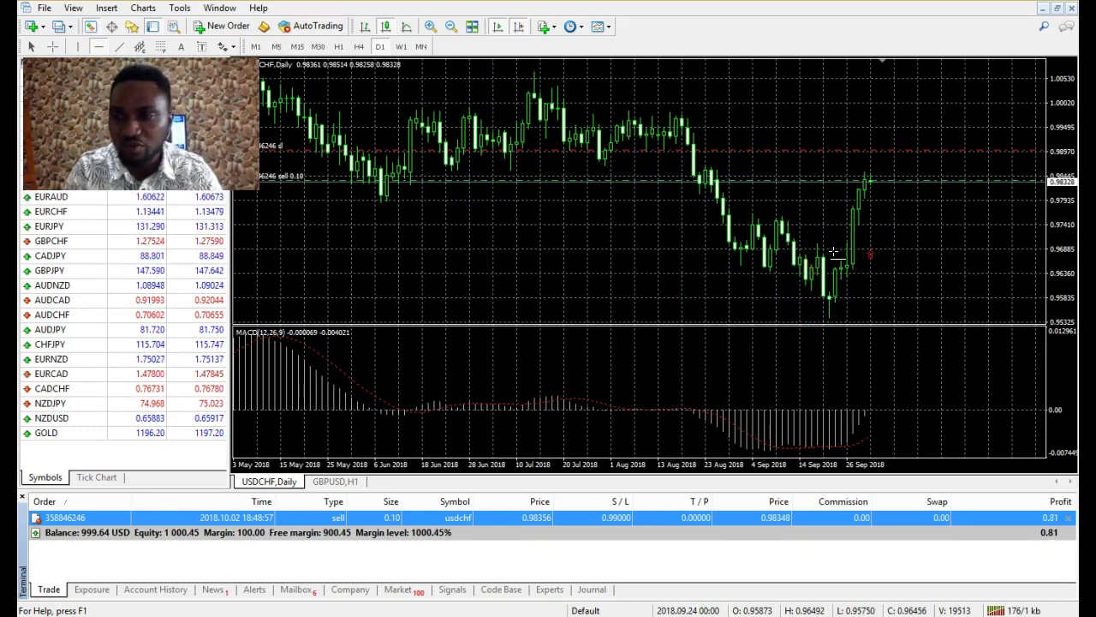
{"action": "left_click", "coordinate": [834, 252]}
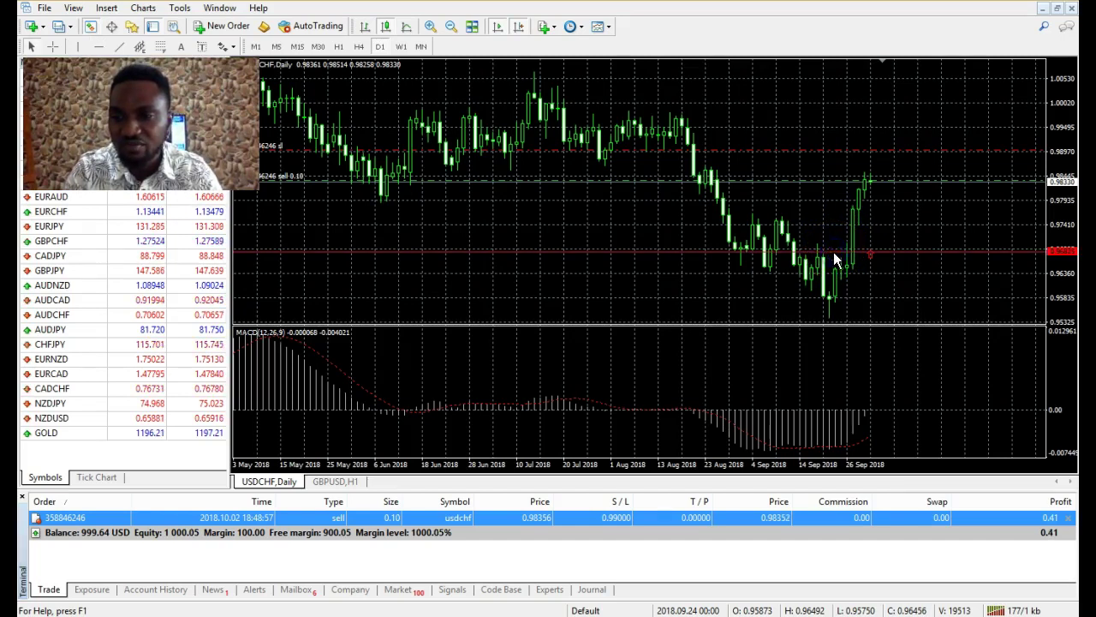
{"action": "left_click_drag", "start_coordinate": [833, 252], "coordinate": [835, 253]}
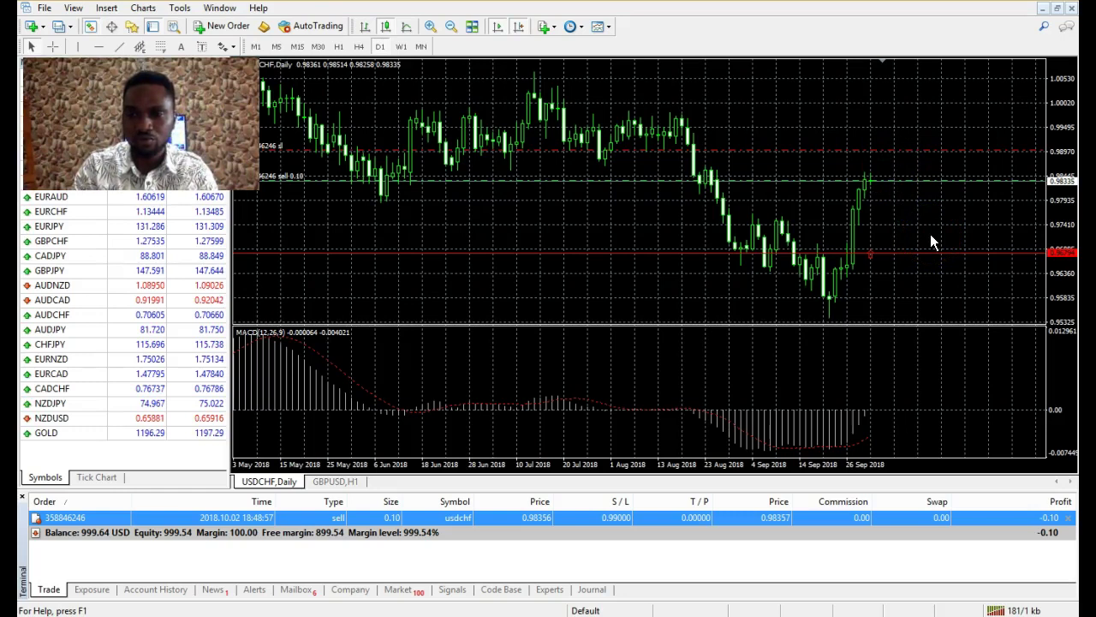
{"action": "left_click_drag", "start_coordinate": [894, 169], "coordinate": [885, 190]}
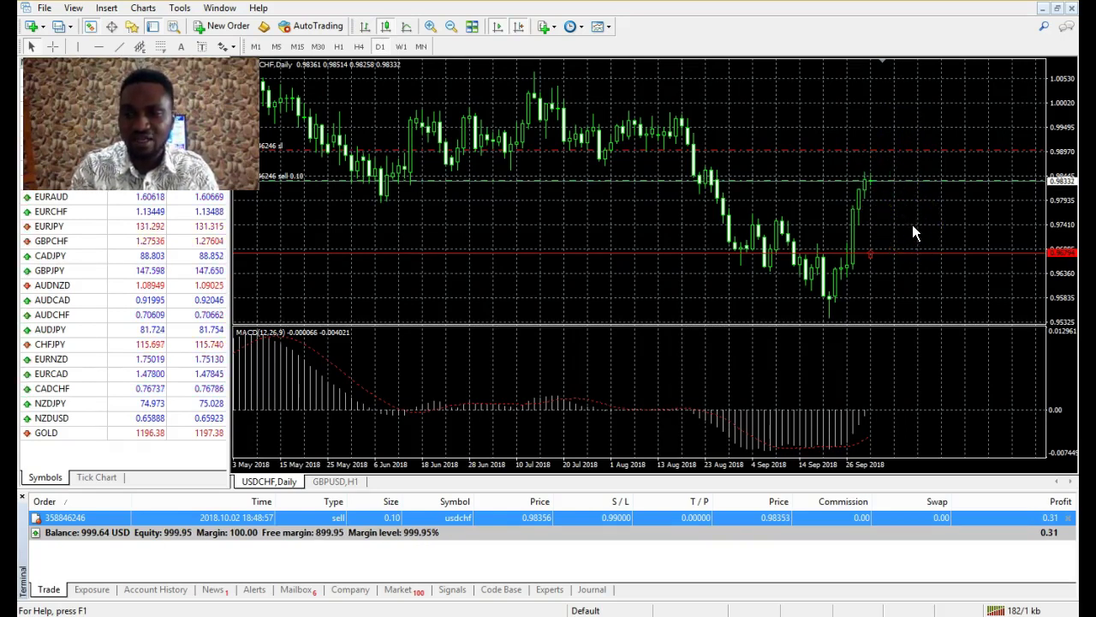
- Add a second horizontal line between the current price and the first line, and lower it to about 0.975
{"action": "left_click", "coordinate": [98, 47]}
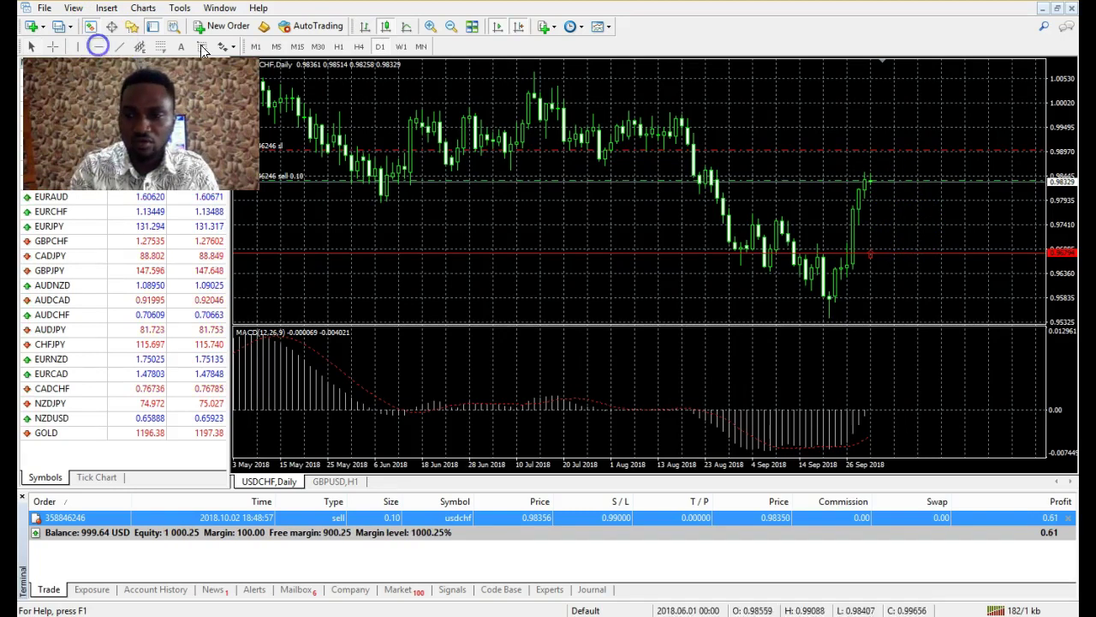
{"action": "left_click", "coordinate": [943, 203]}
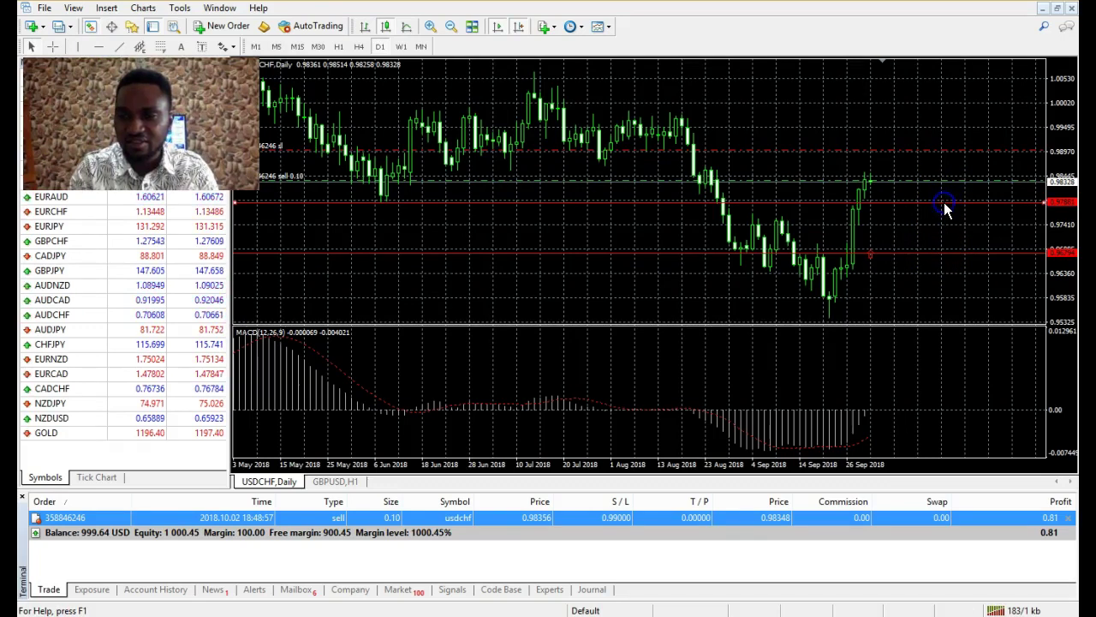
{"action": "left_click_drag", "start_coordinate": [944, 203], "coordinate": [944, 221]}
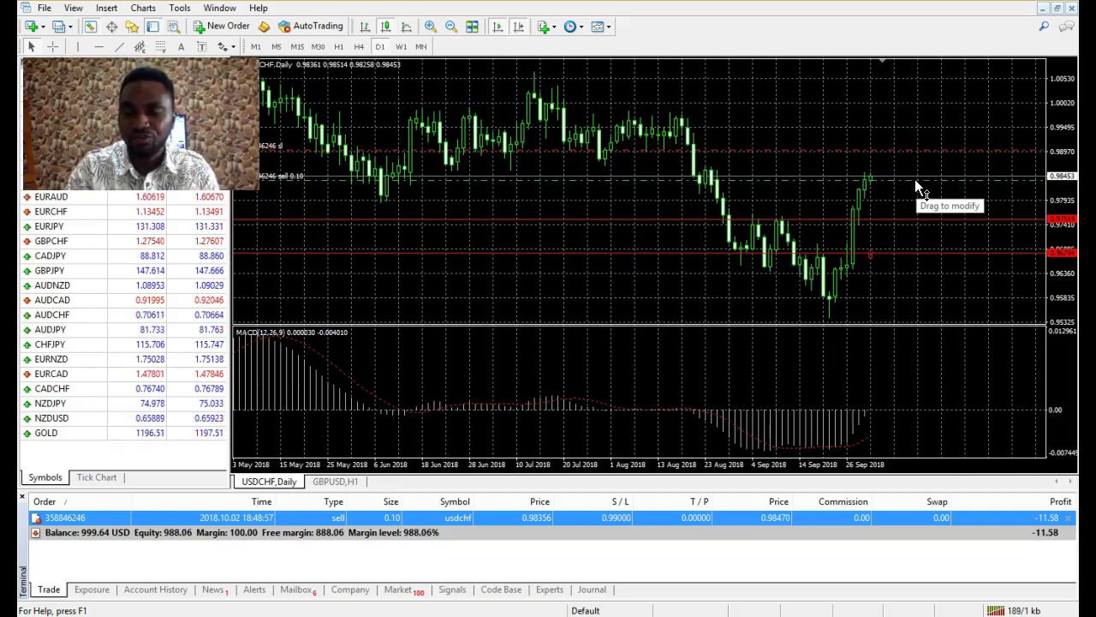
- Set a trailing stop of 20 points on the open USDCHF sell order
{"action": "left_click", "coordinate": [590, 516]}
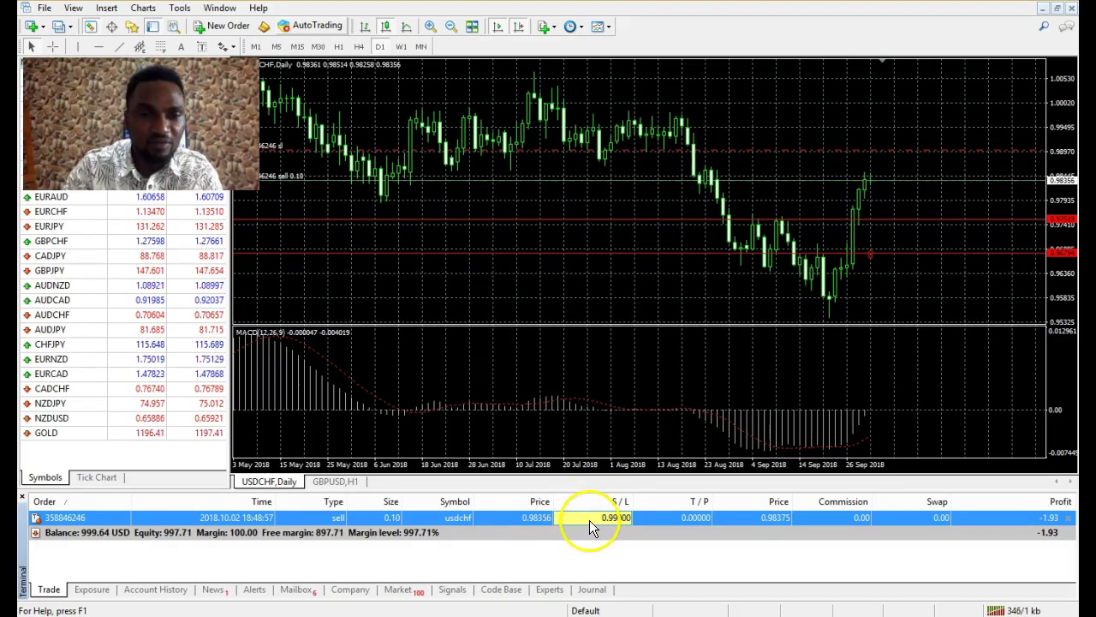
{"action": "right_click", "coordinate": [589, 520]}
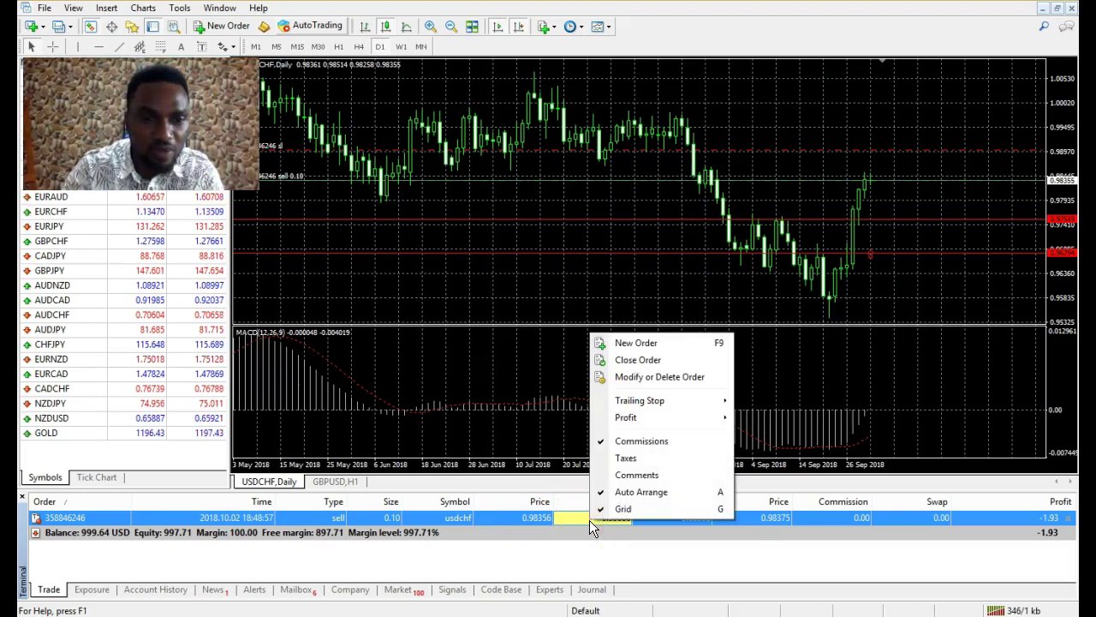
{"action": "mouse_move", "coordinate": [659, 408]}
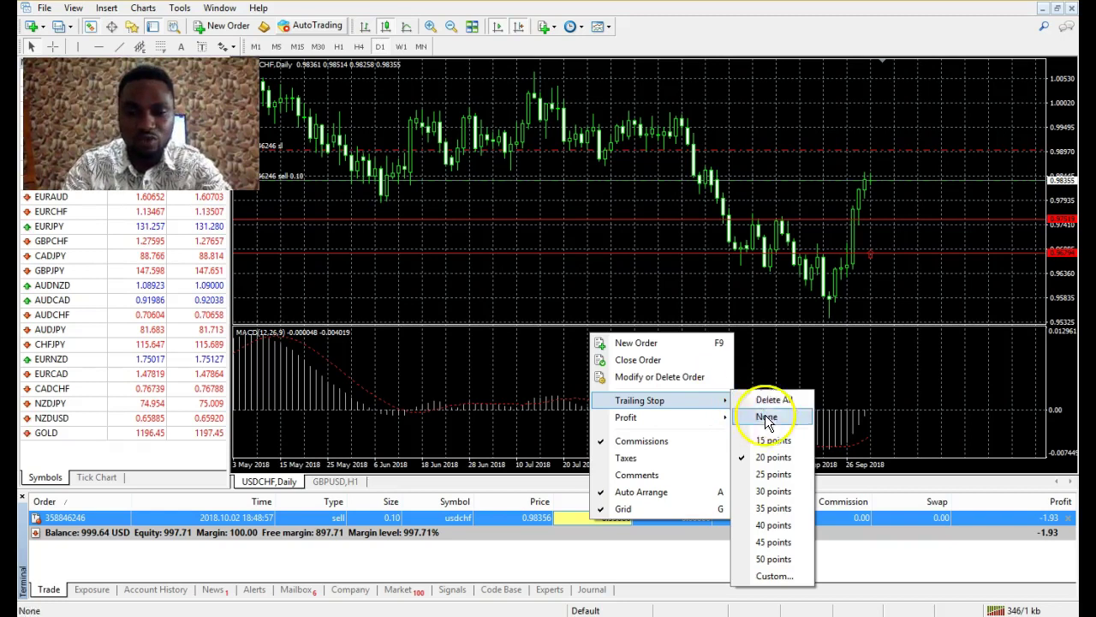
{"action": "left_click", "coordinate": [768, 459]}
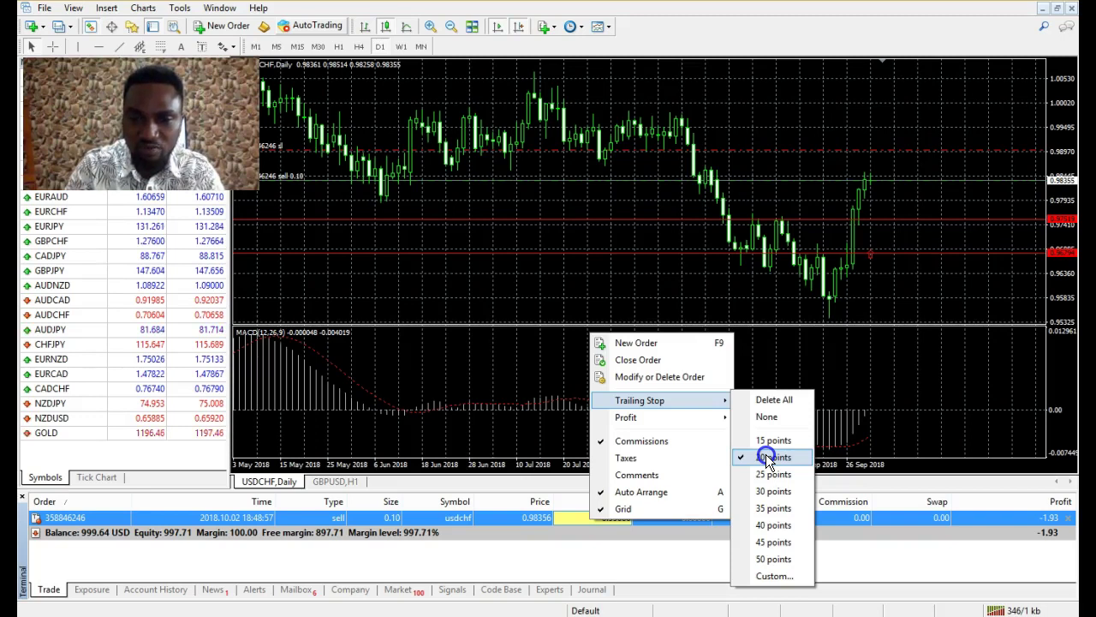
{"action": "left_click", "coordinate": [768, 459]}
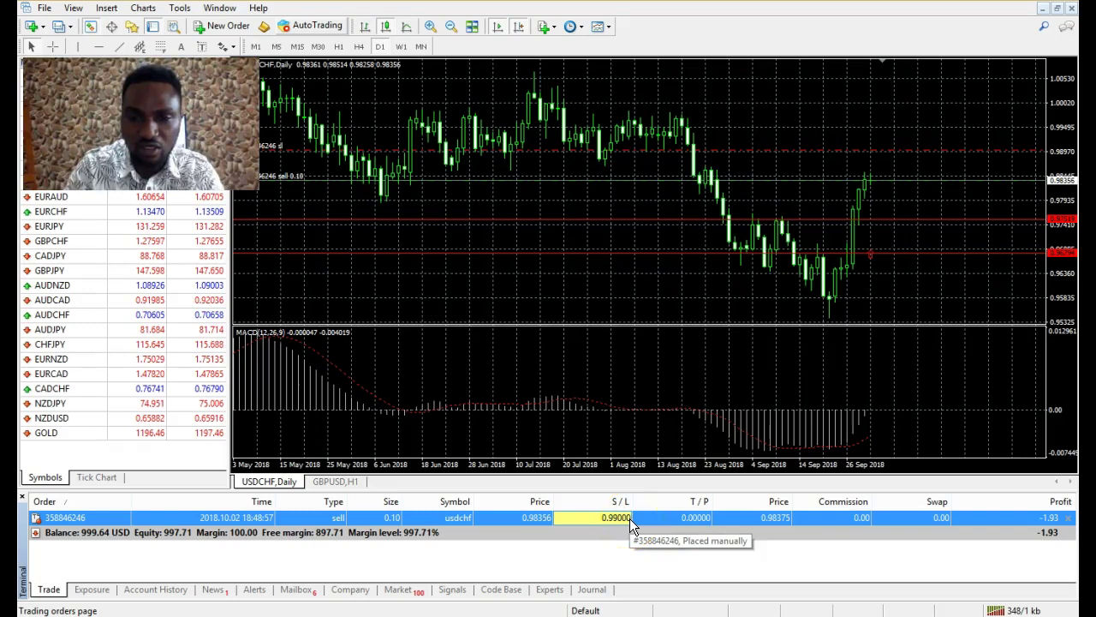
{"action": "left_click", "coordinate": [513, 347]}
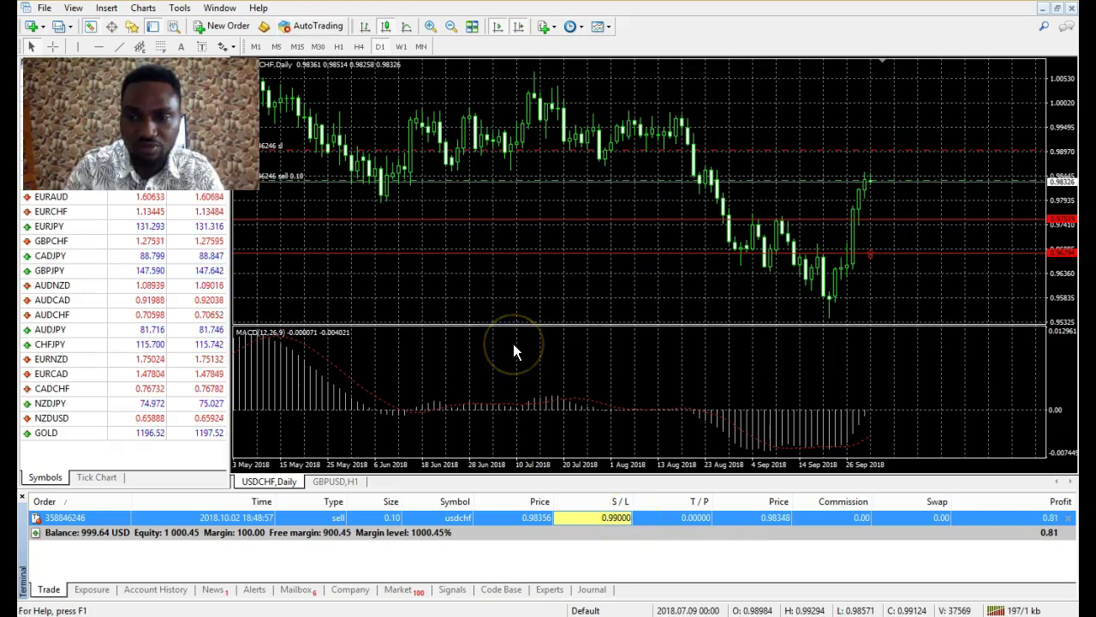
{"action": "left_click", "coordinate": [597, 517]}
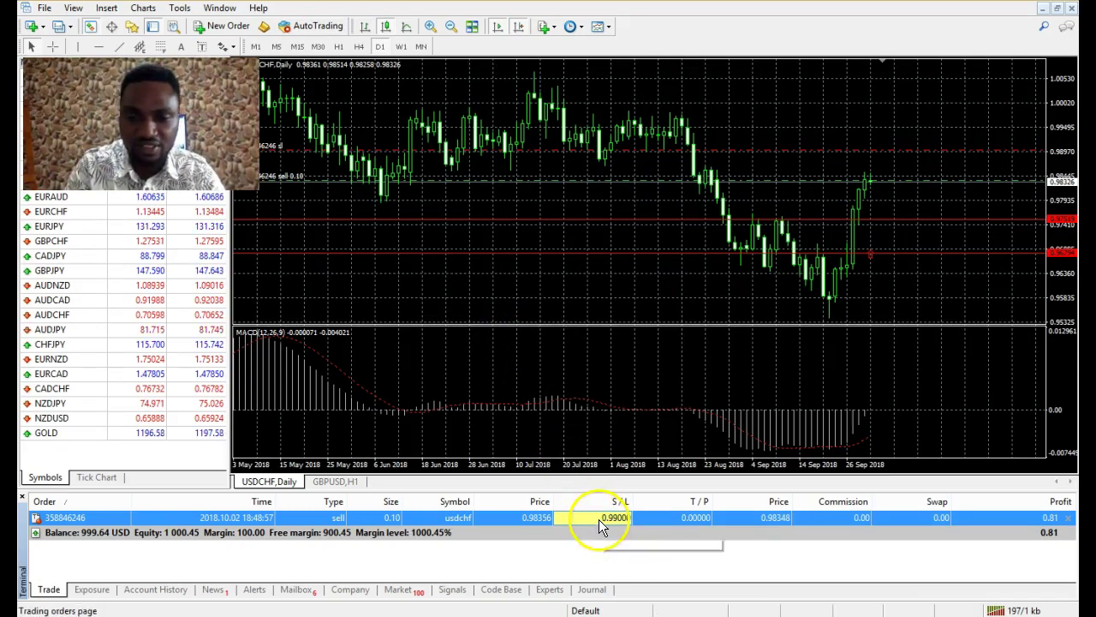
{"action": "left_click", "coordinate": [586, 516]}
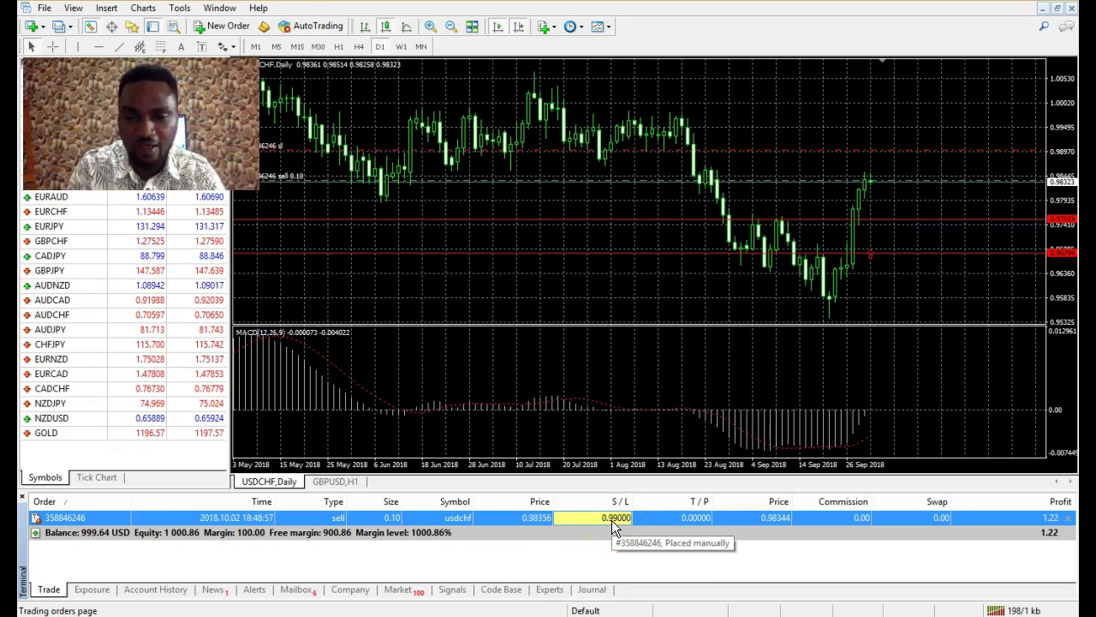
{"action": "left_click", "coordinate": [935, 229]}
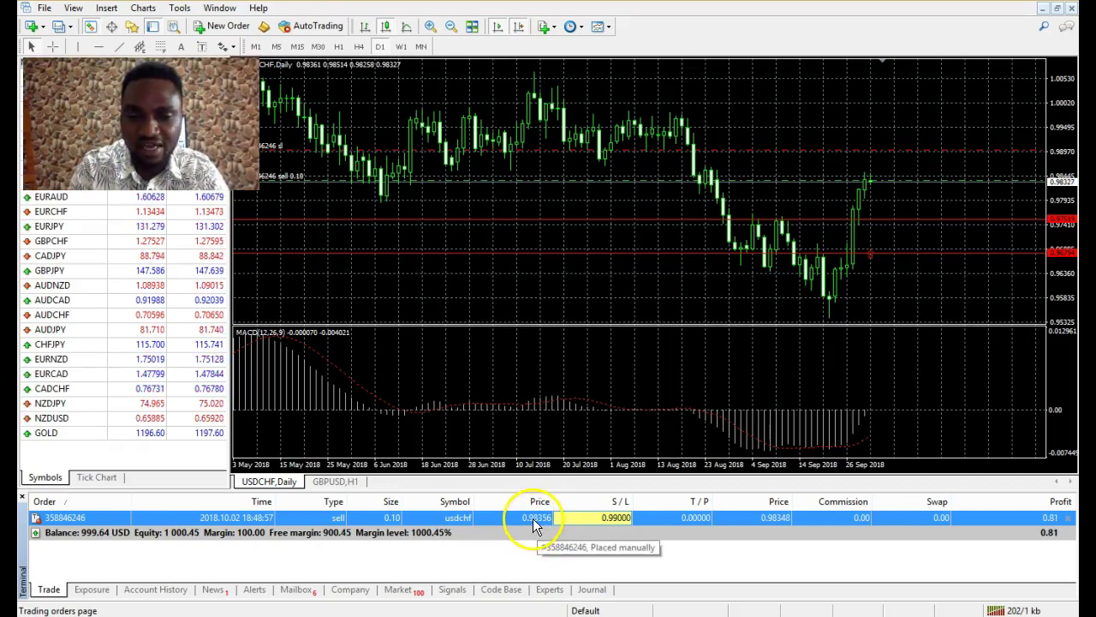
{"action": "left_click", "coordinate": [618, 521]}
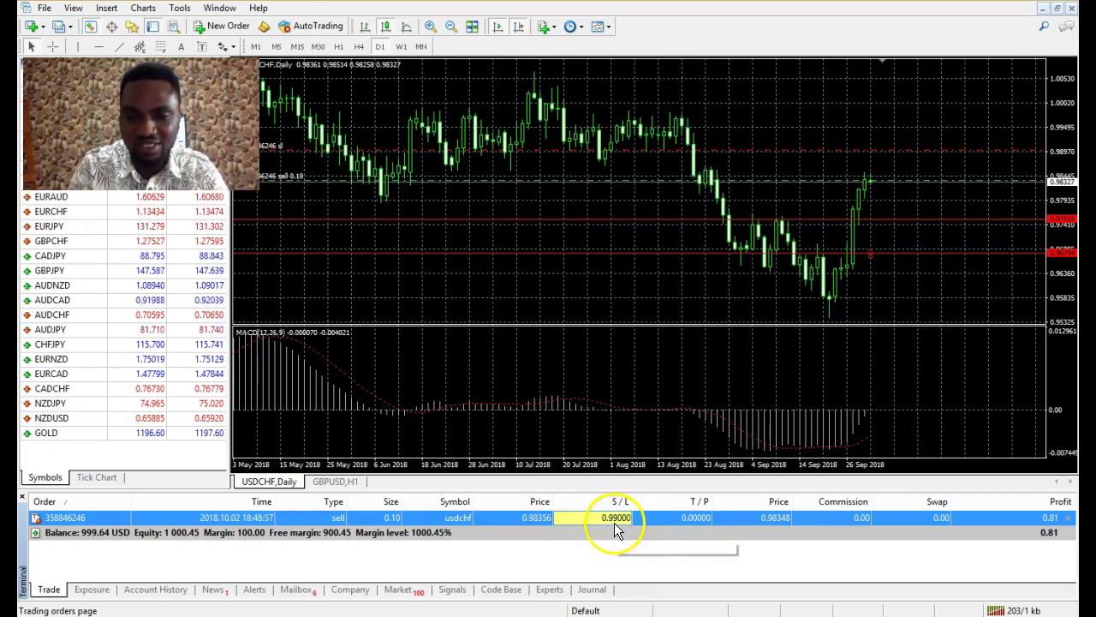